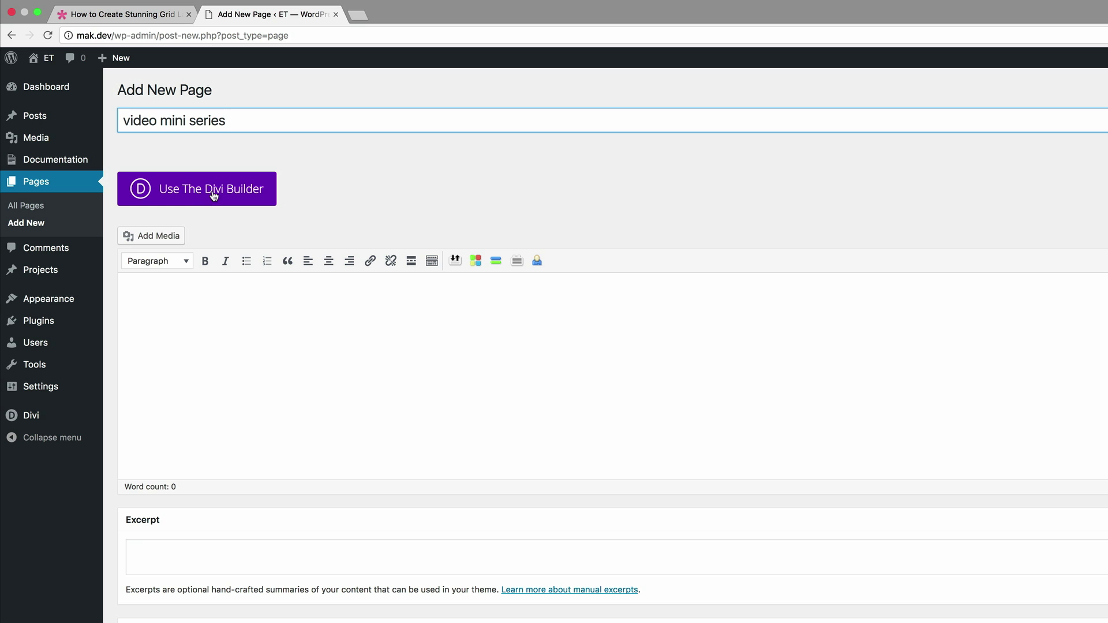
# Step: Open the new page in the Divi visual builder and give its row a layout of three equal columns
pyautogui.click(218, 191)
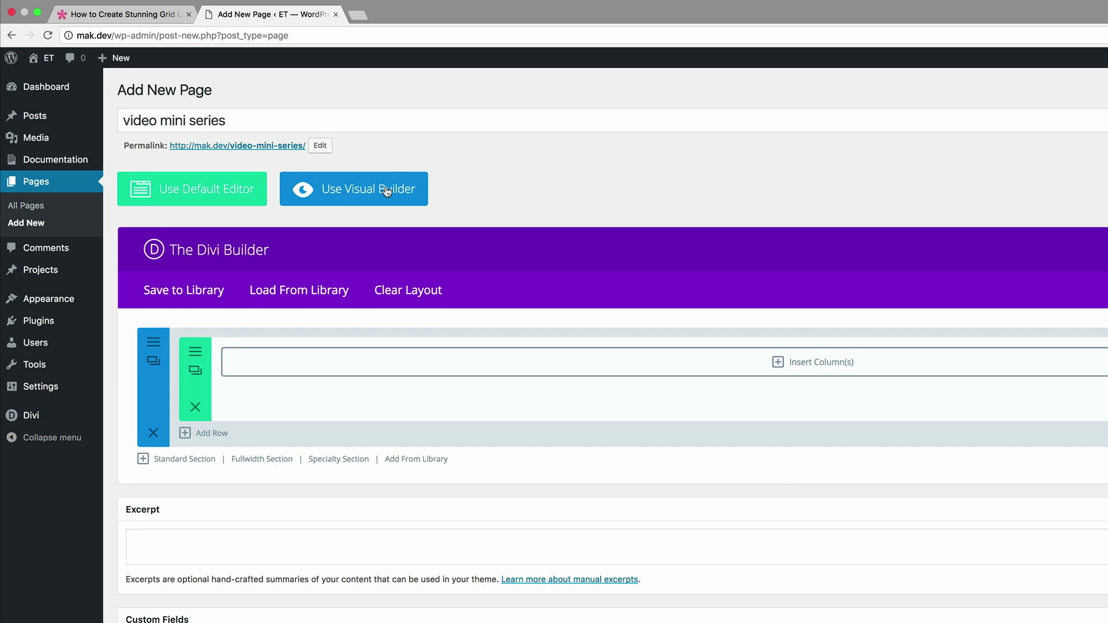
pyautogui.click(382, 193)
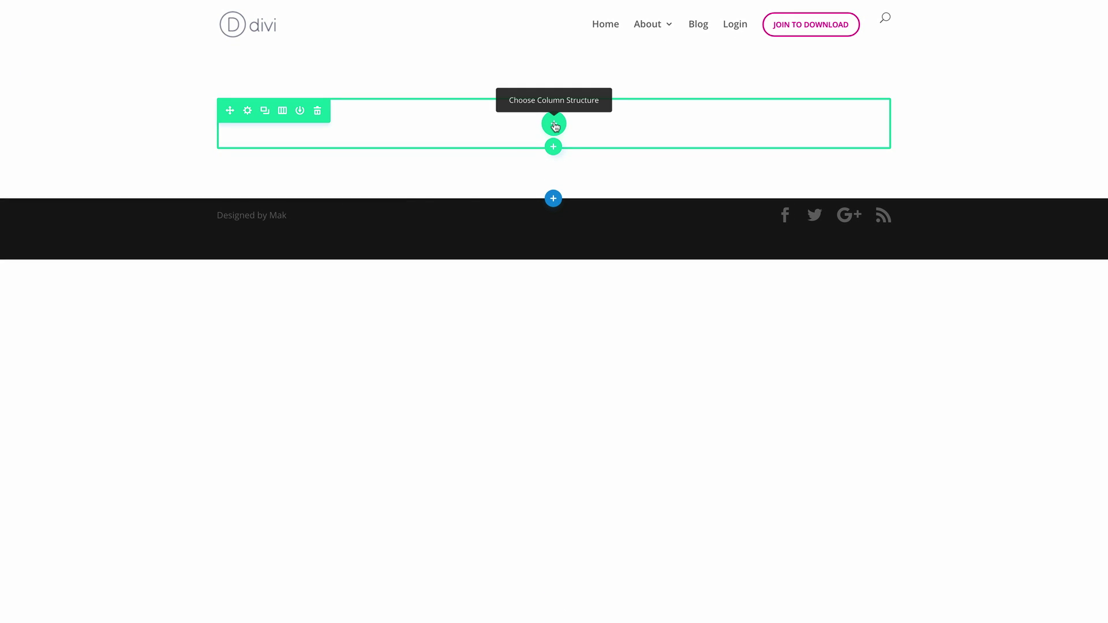
pyautogui.click(554, 125)
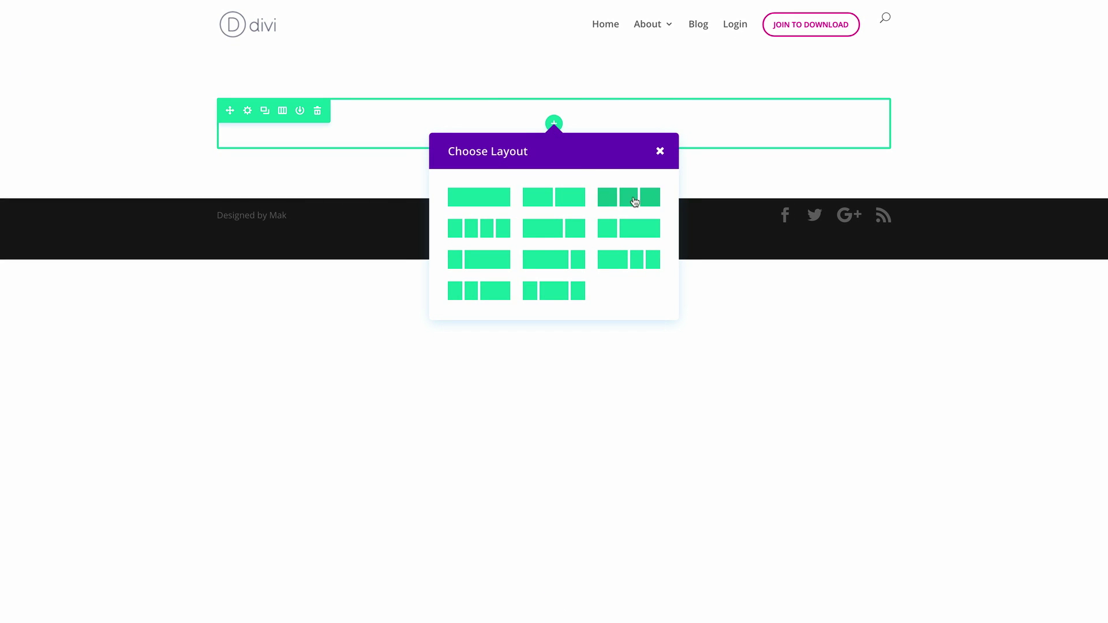
pyautogui.click(628, 200)
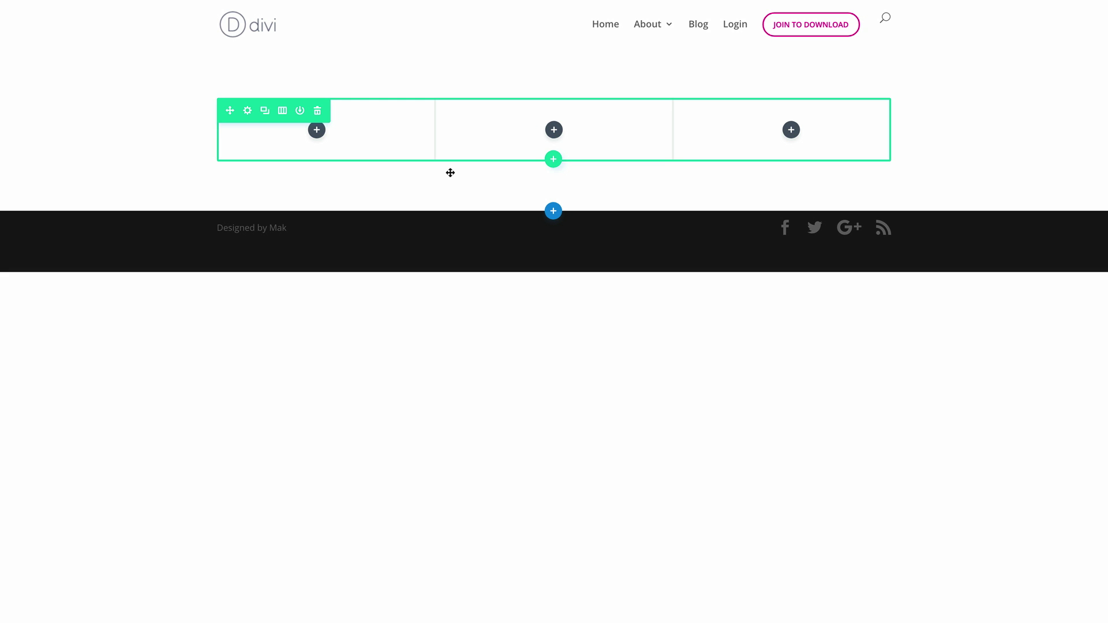
# Step: Set the row's Column 1 background to semi-transparent black with an opacity of 0.45
pyautogui.click(248, 111)
pyautogui.click(64, 92)
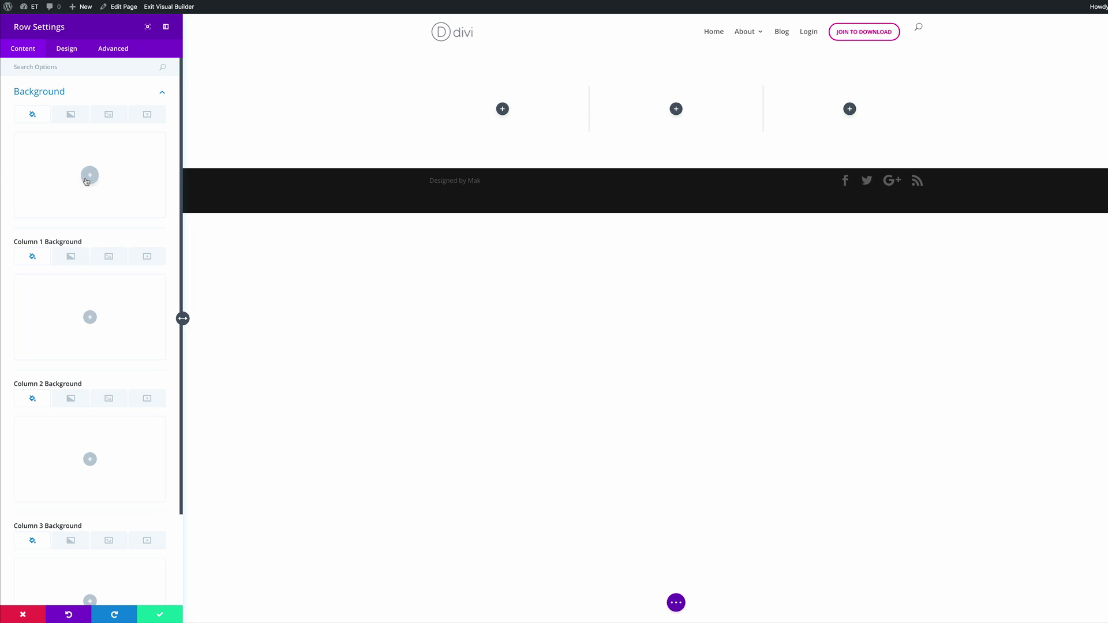
pyautogui.scroll(-1, 90, 231)
pyautogui.click(90, 294)
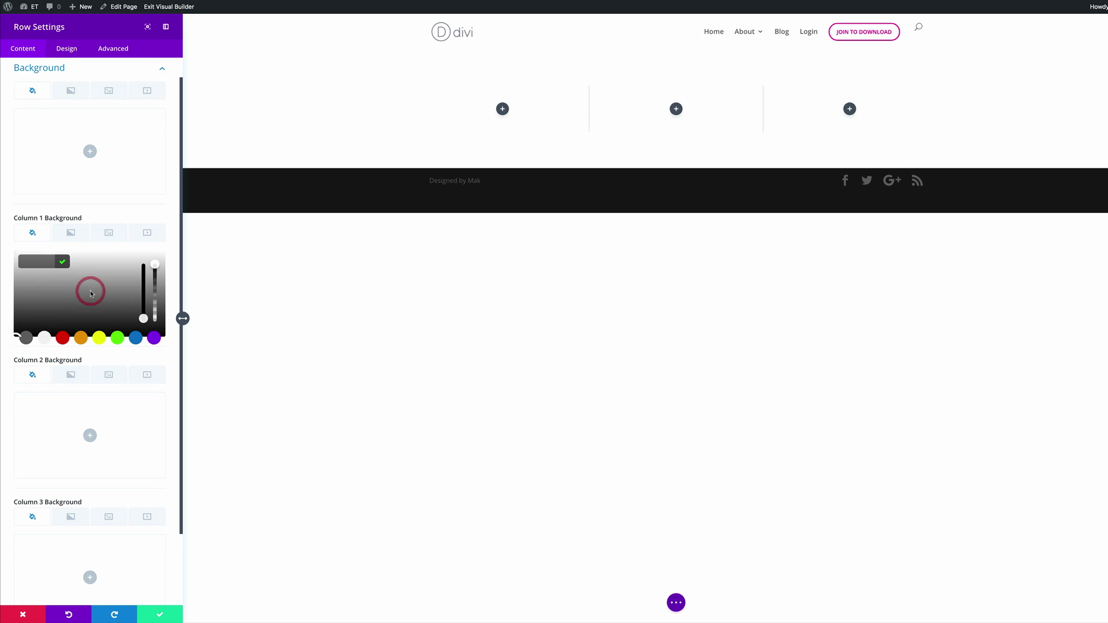
pyautogui.click(155, 266)
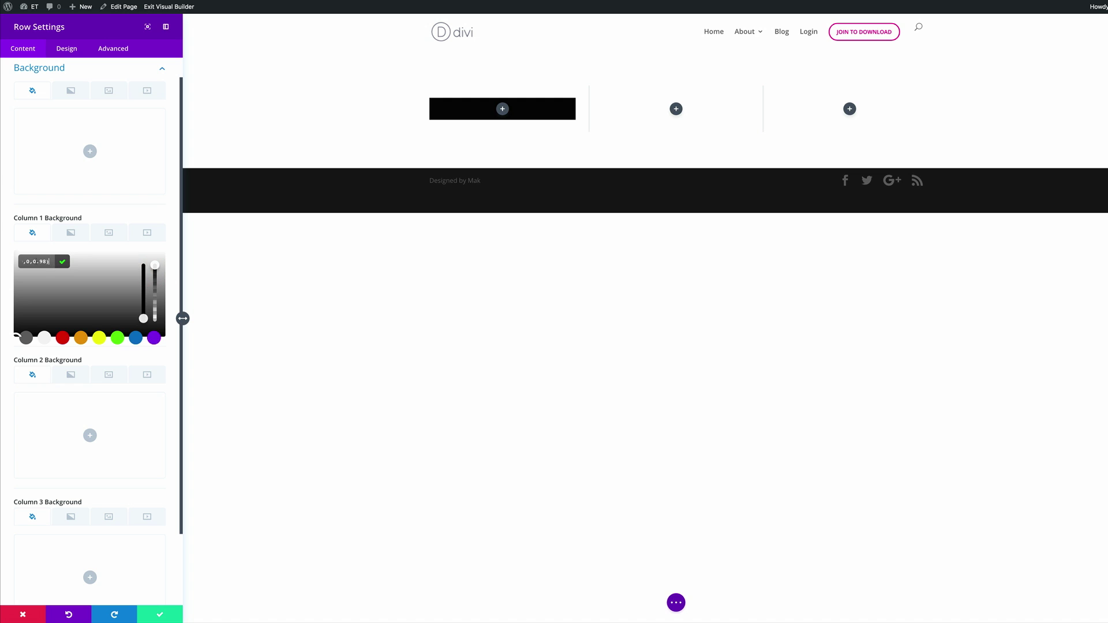
pyautogui.moveTo(32, 262); pyautogui.dragTo(27, 261)
pyautogui.write('0.45')
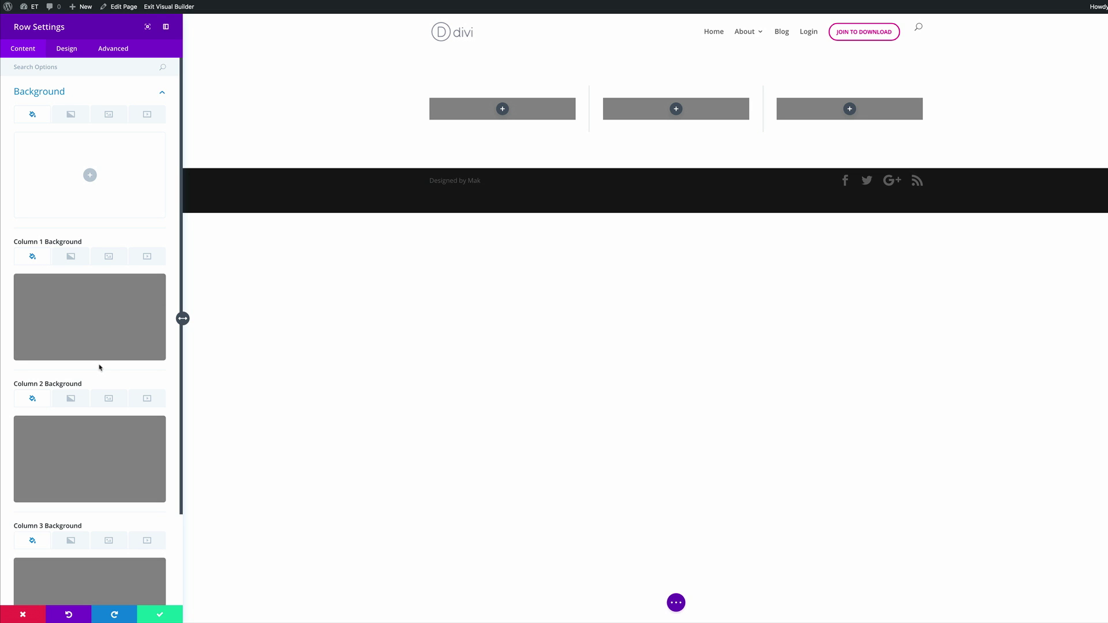
# Step: Set the Column 1 custom padding to 15px on all four sides and save the row settings
pyautogui.click(72, 50)
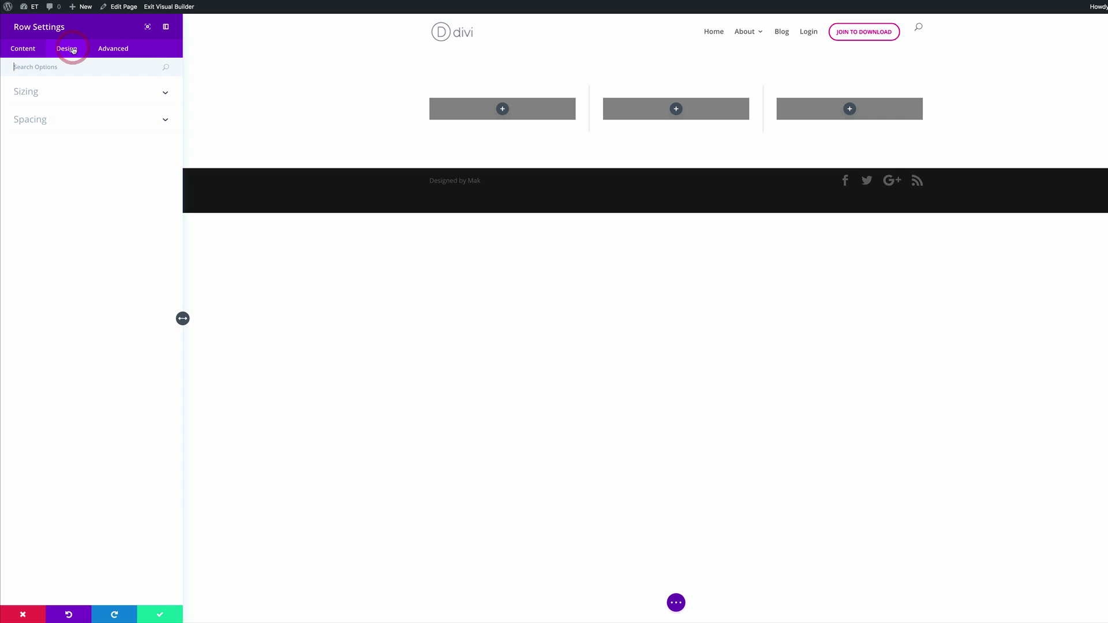
pyautogui.click(45, 118)
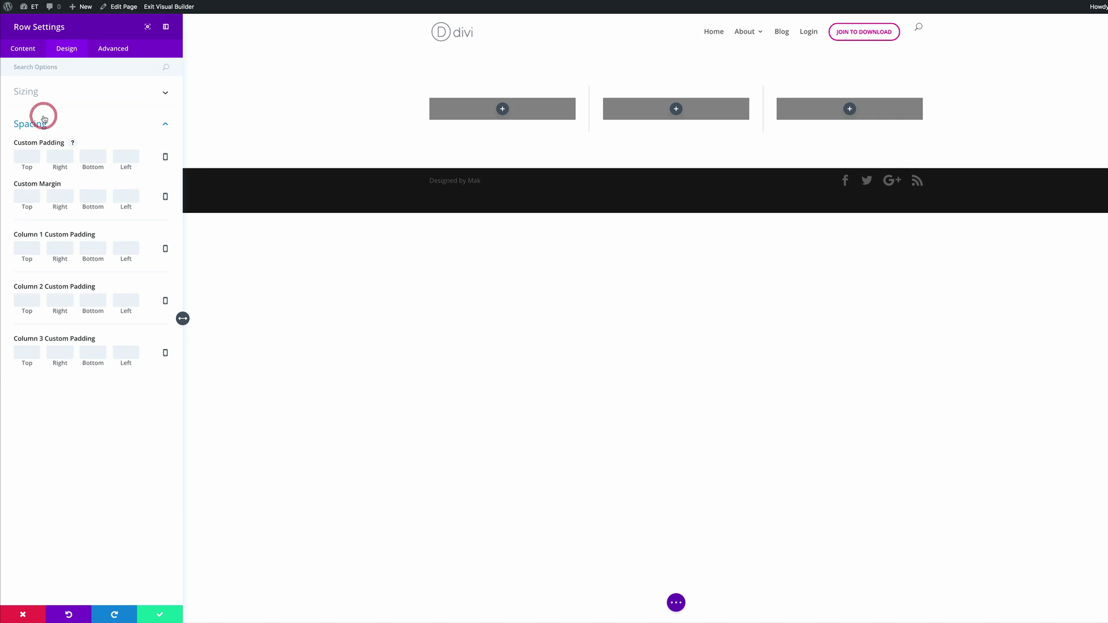
pyautogui.click(28, 251)
pyautogui.write('15')
pyautogui.click(60, 248)
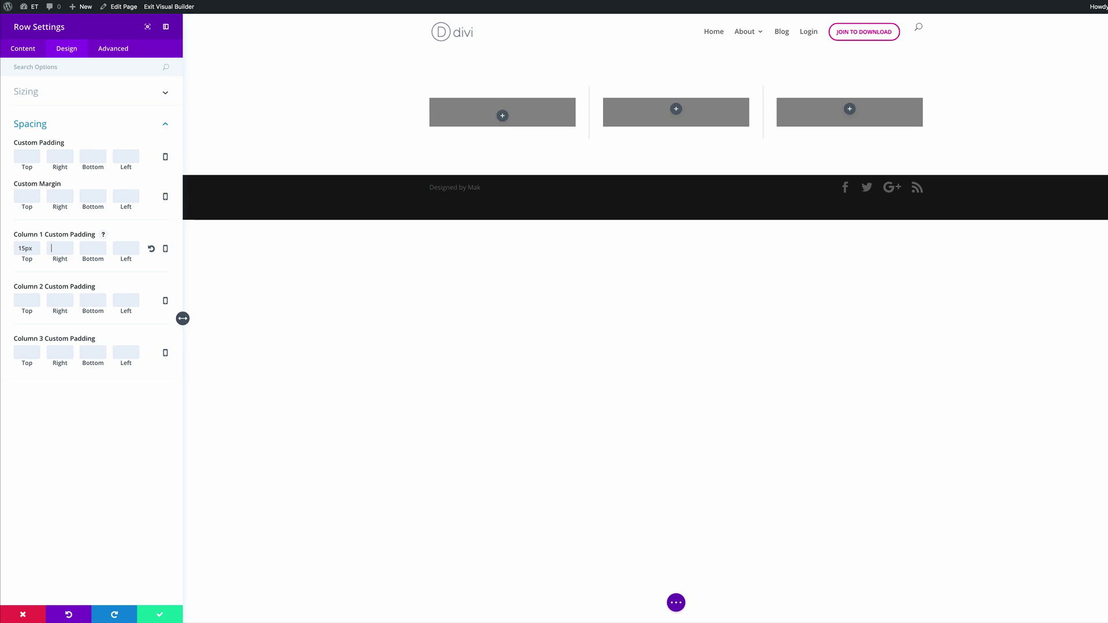
pyautogui.write('15')
pyautogui.click(93, 248)
pyautogui.write('15')
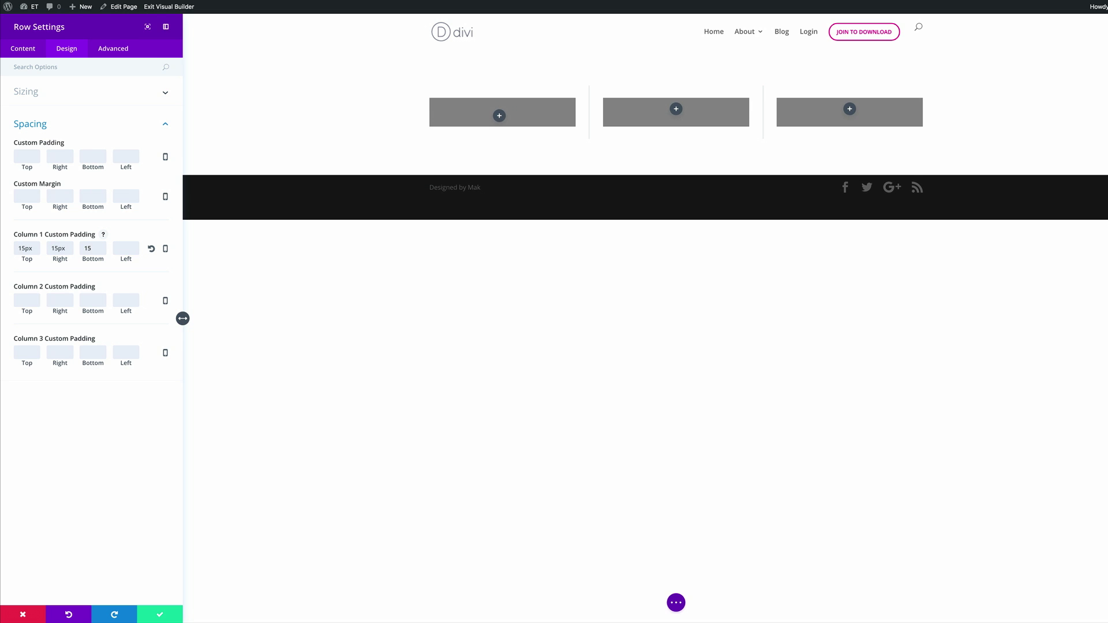
pyautogui.click(126, 248)
pyautogui.write('15')
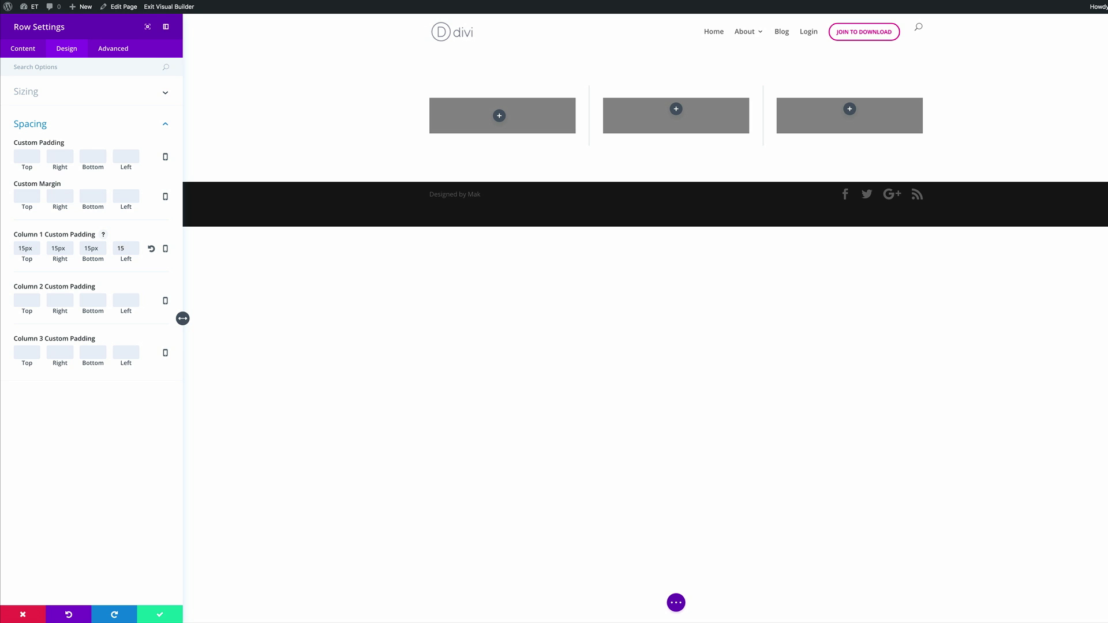
pyautogui.click(102, 444)
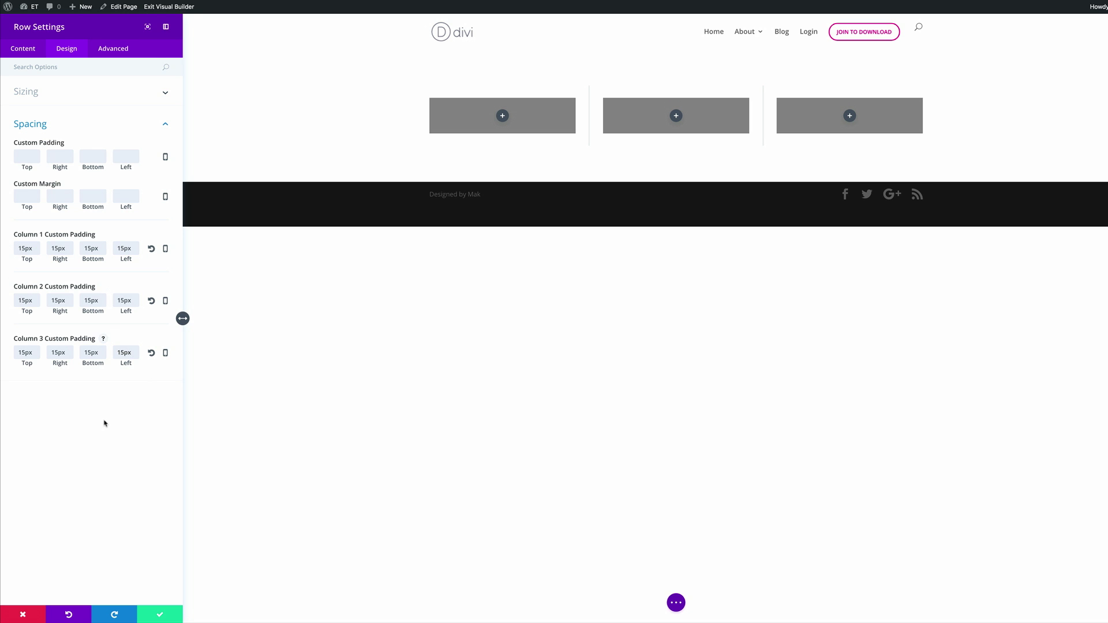
pyautogui.click(161, 615)
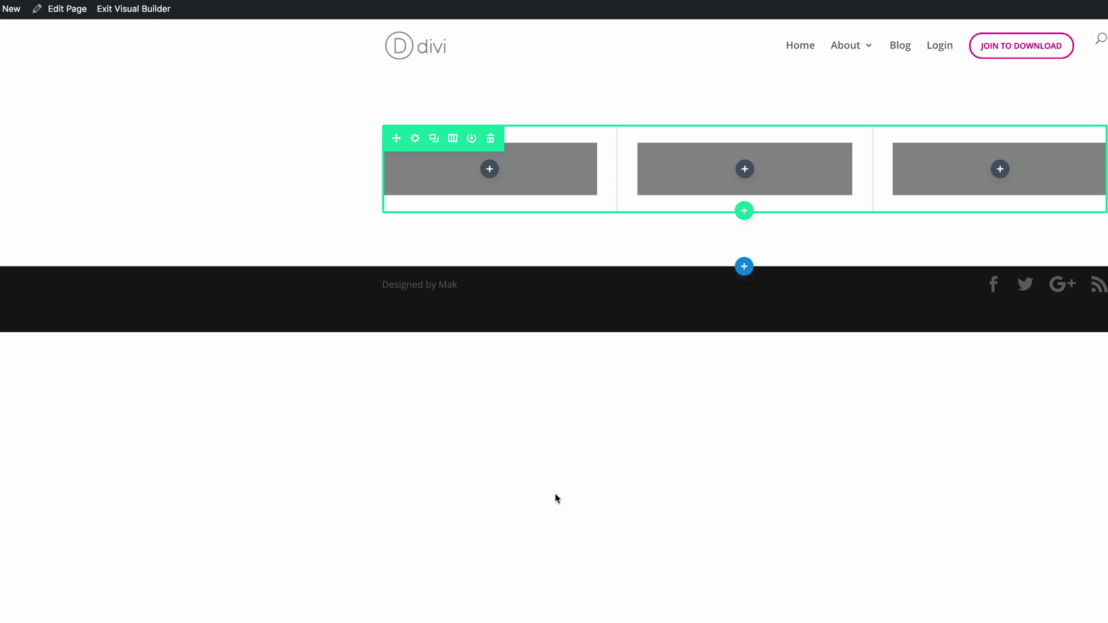
# Step: Insert a Video module in the row's first column
pyautogui.click(489, 169)
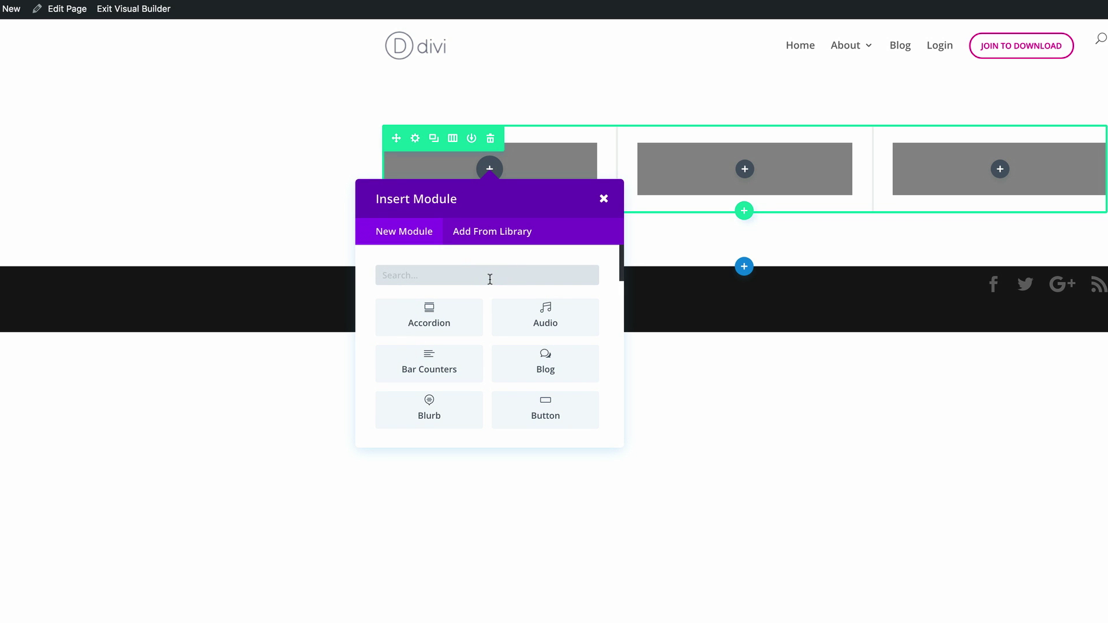
pyautogui.write('vi')
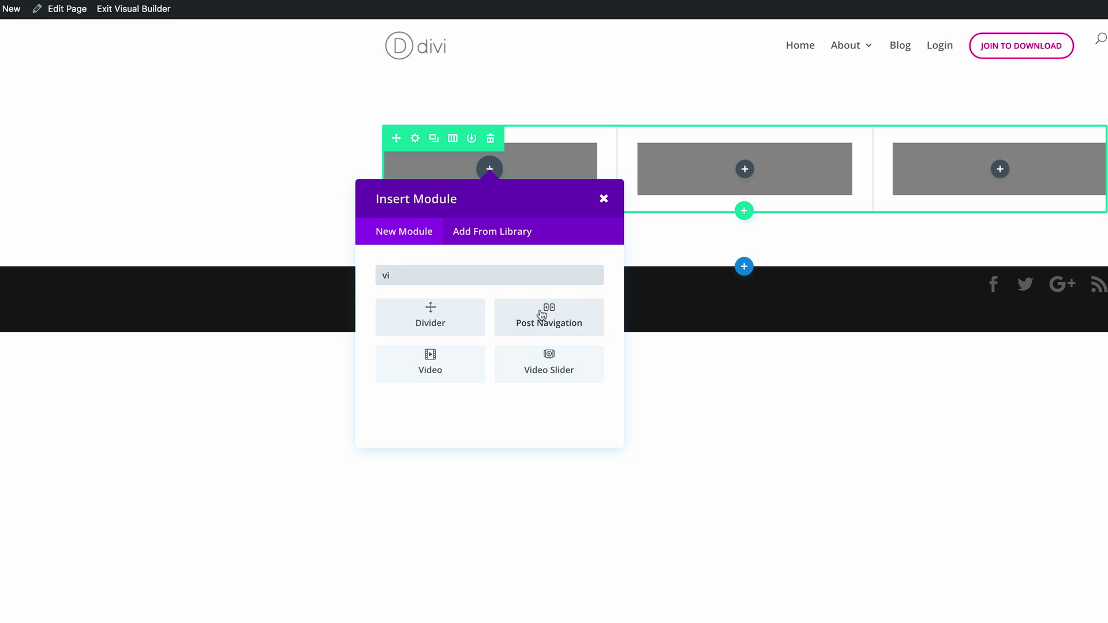
pyautogui.click(445, 365)
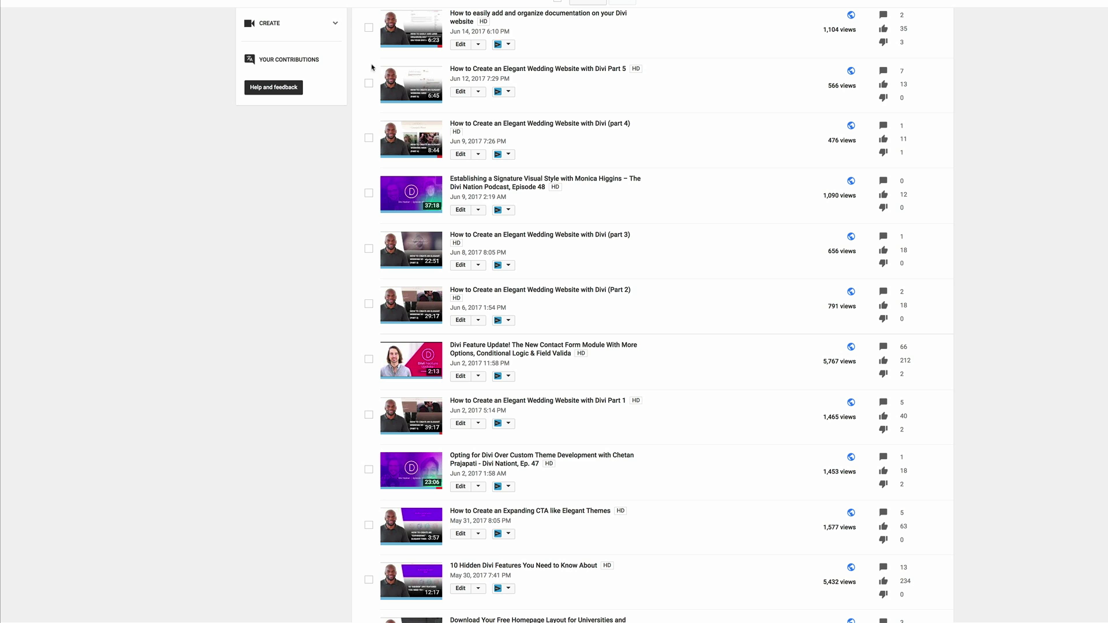
# Step: Copy the share link of "How to Create an Elegant Wedding Website with Divi (part 4)" from YouTube and use it as the module's video URL
pyautogui.click(542, 125)
pyautogui.click(846, 197)
pyautogui.hotkey('ctrl', 'c')
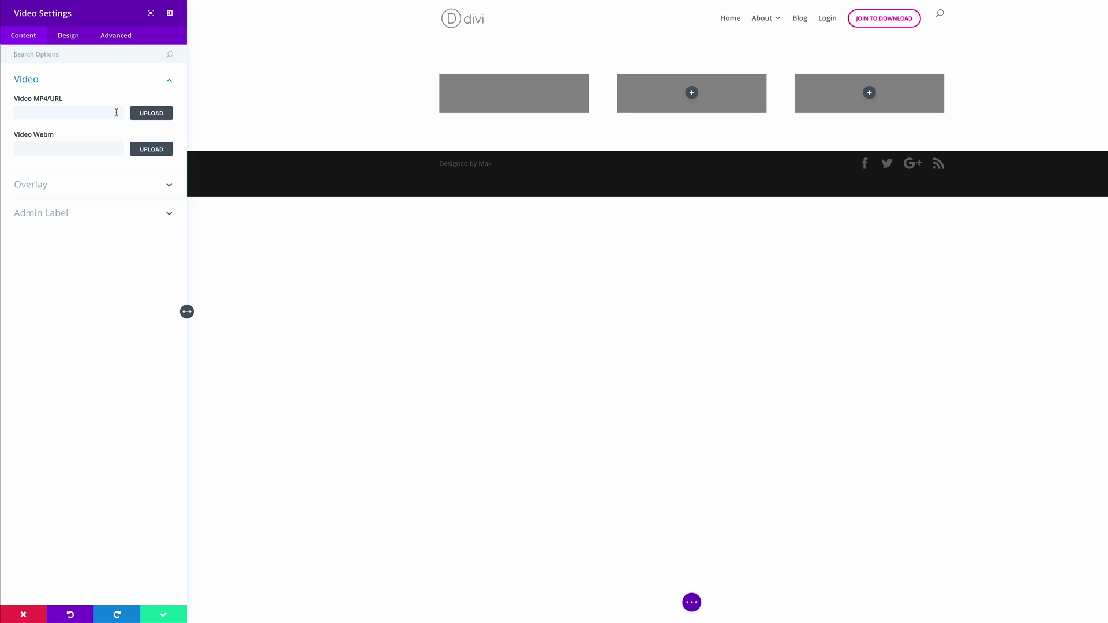
pyautogui.click(114, 111)
pyautogui.hotkey('ctrl', 'v')
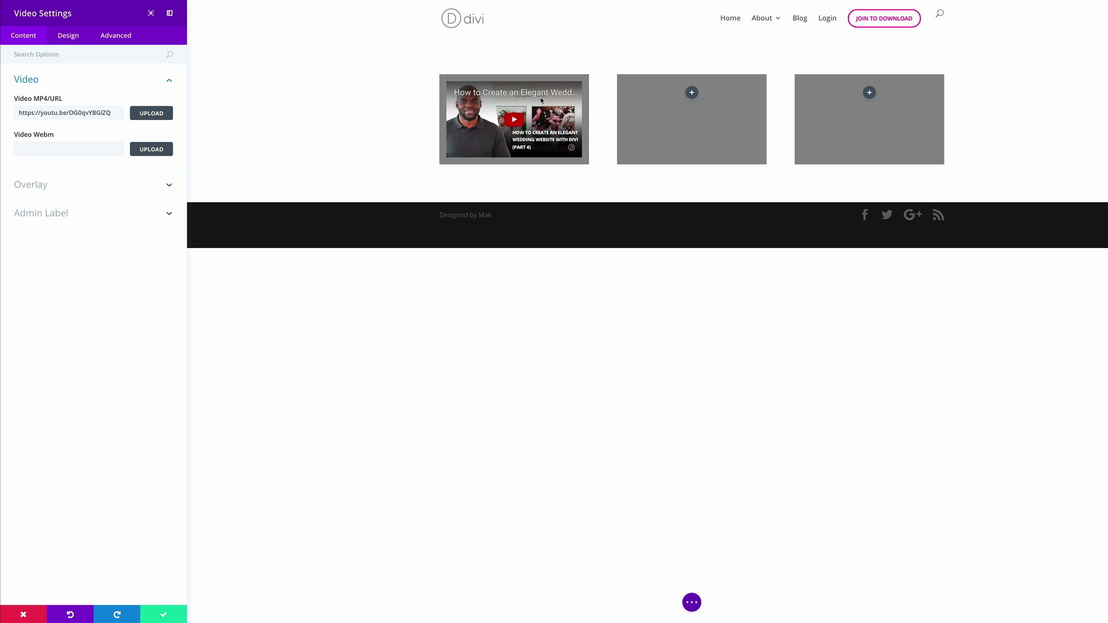
# Step: Set the media library photo of a camera on a purple background as the video's overlay image
pyautogui.click(42, 188)
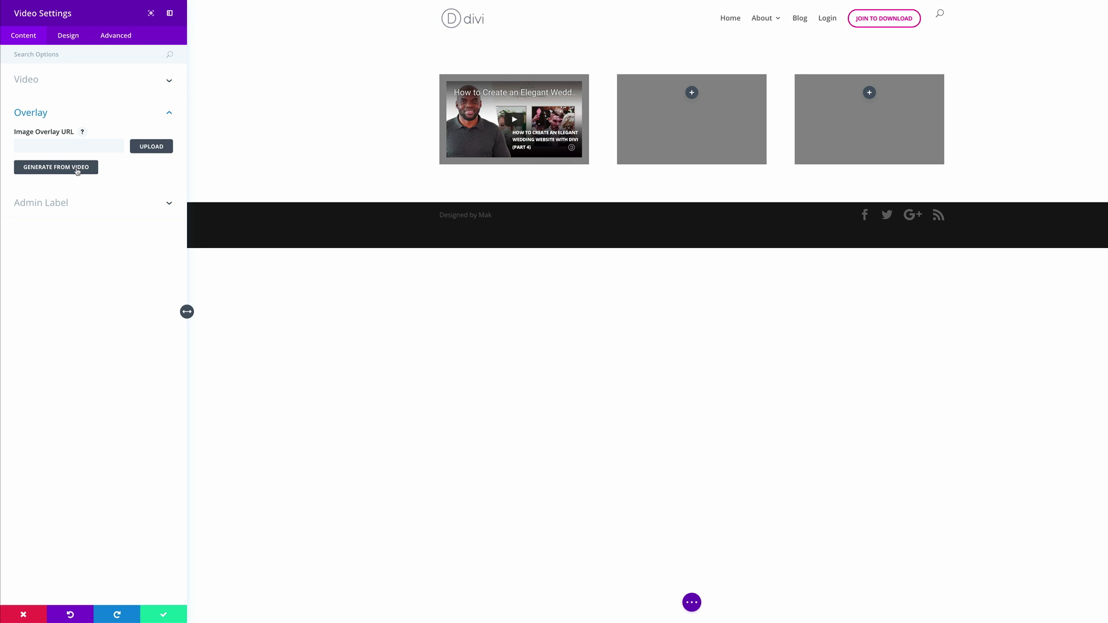
pyautogui.click(155, 150)
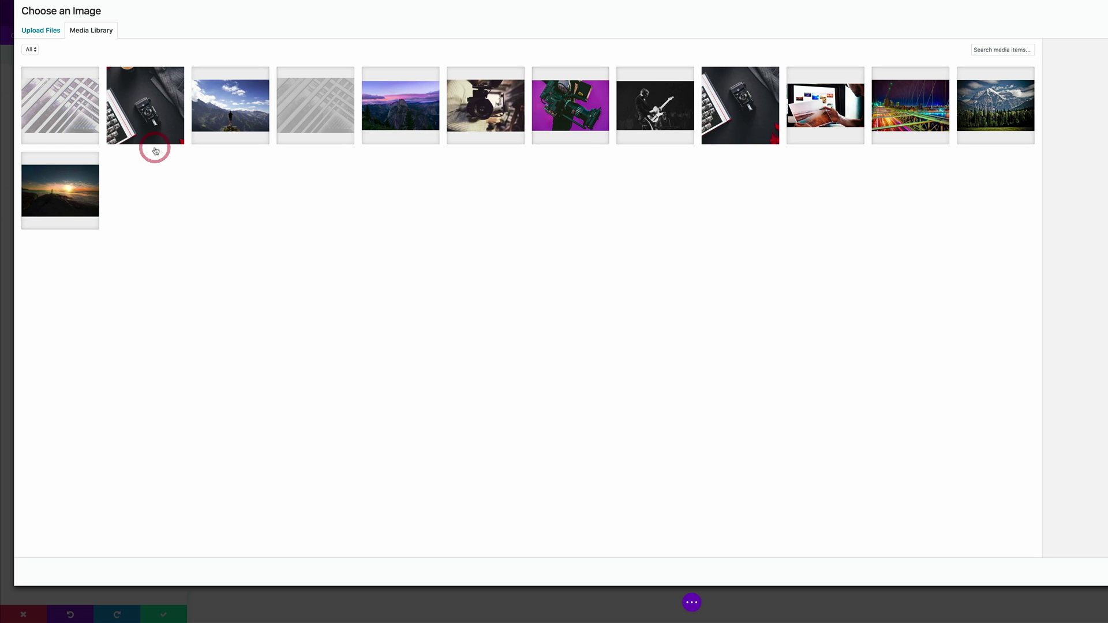
pyautogui.click(578, 108)
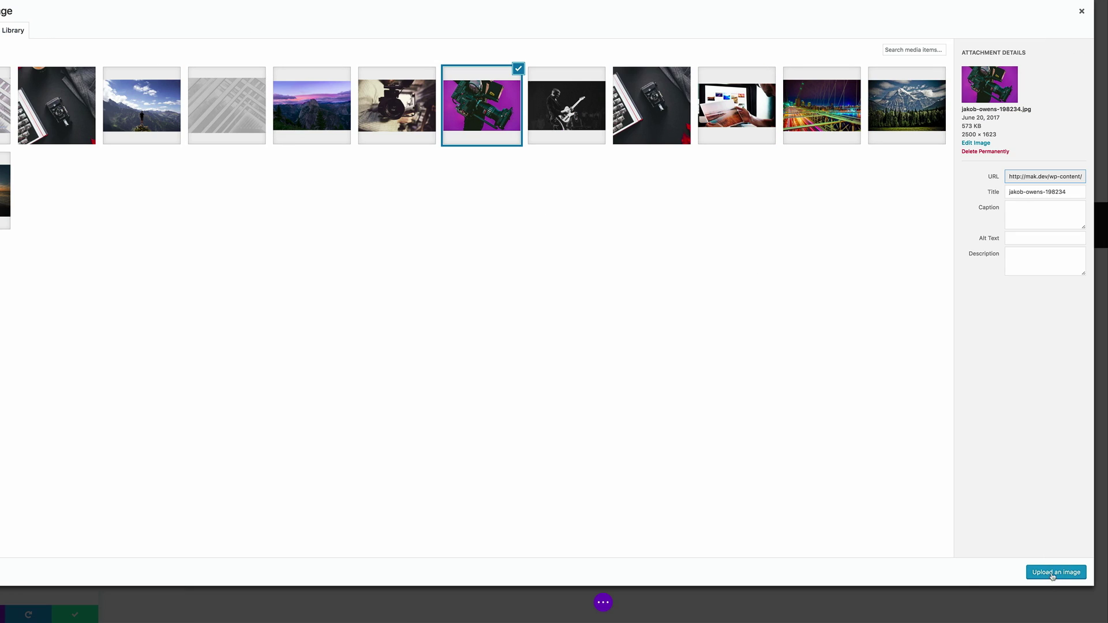
pyautogui.click(1052, 573)
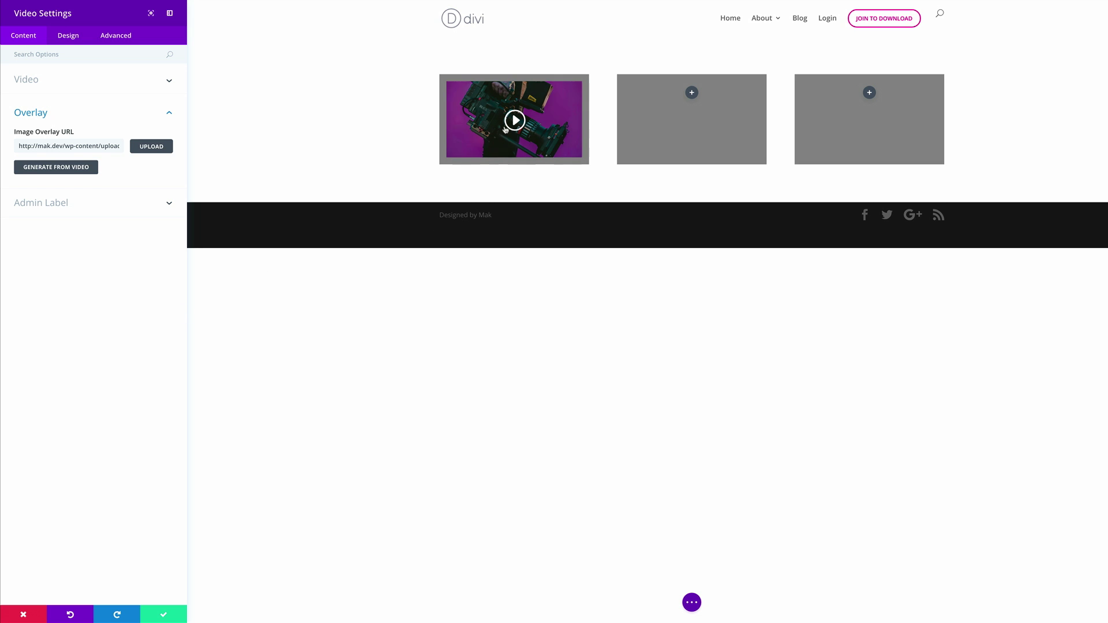
# Step: Set the video's play icon color to semi-transparent white with 0.87 opacity and save the module
pyautogui.click(70, 36)
pyautogui.click(44, 81)
pyautogui.click(25, 112)
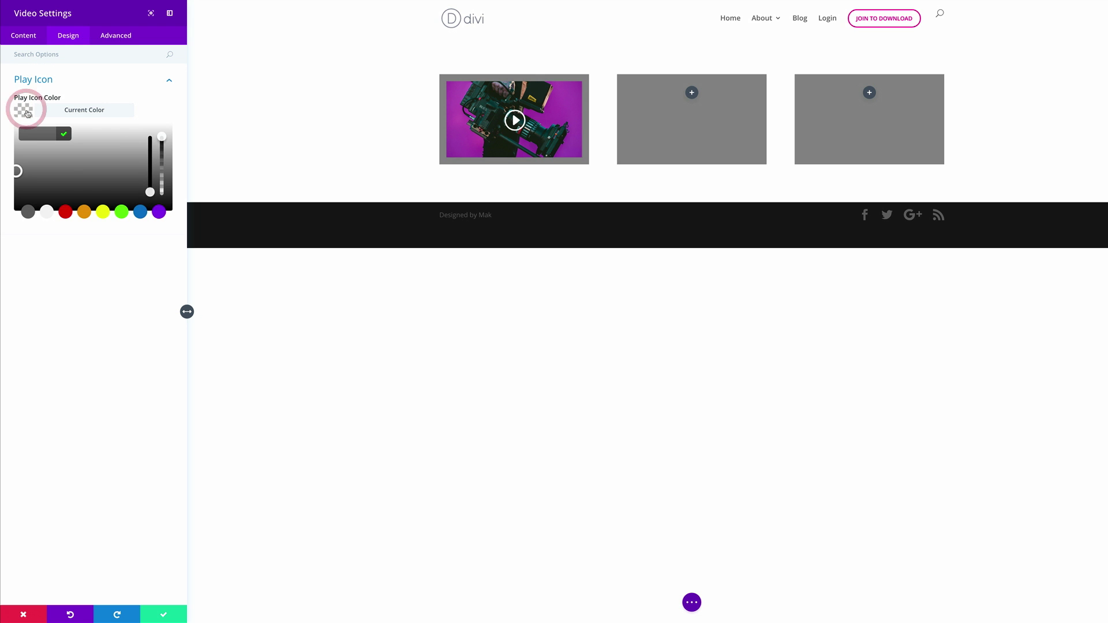
pyautogui.write('rgba(0,0,0,0.99)')
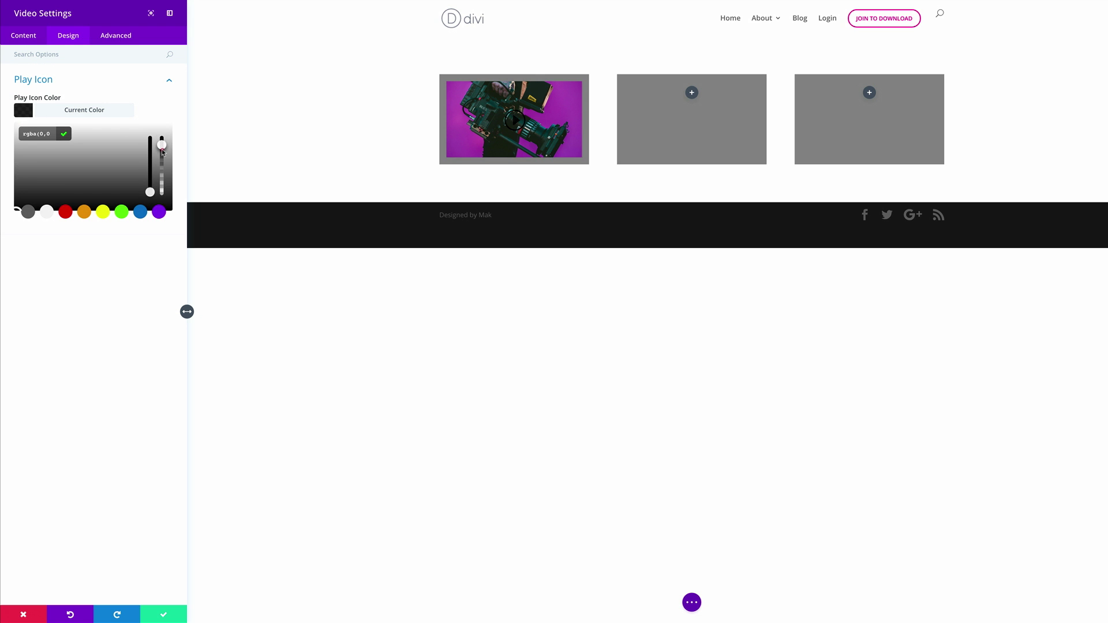
pyautogui.moveTo(46, 135); pyautogui.dragTo(33, 134)
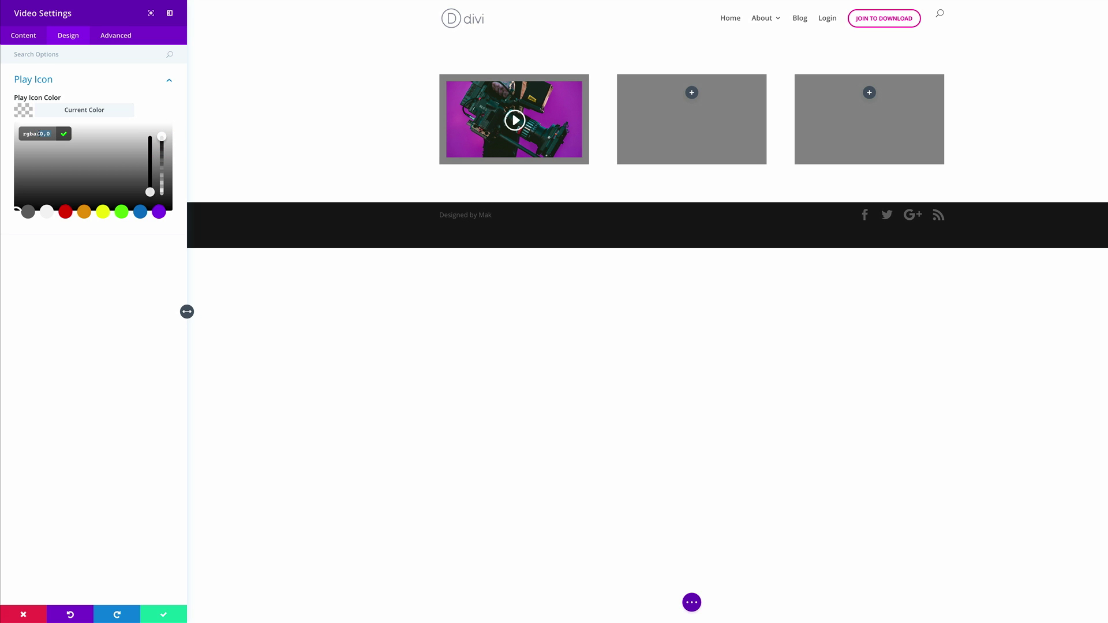
pyautogui.hotkey('ctrl', 'v')
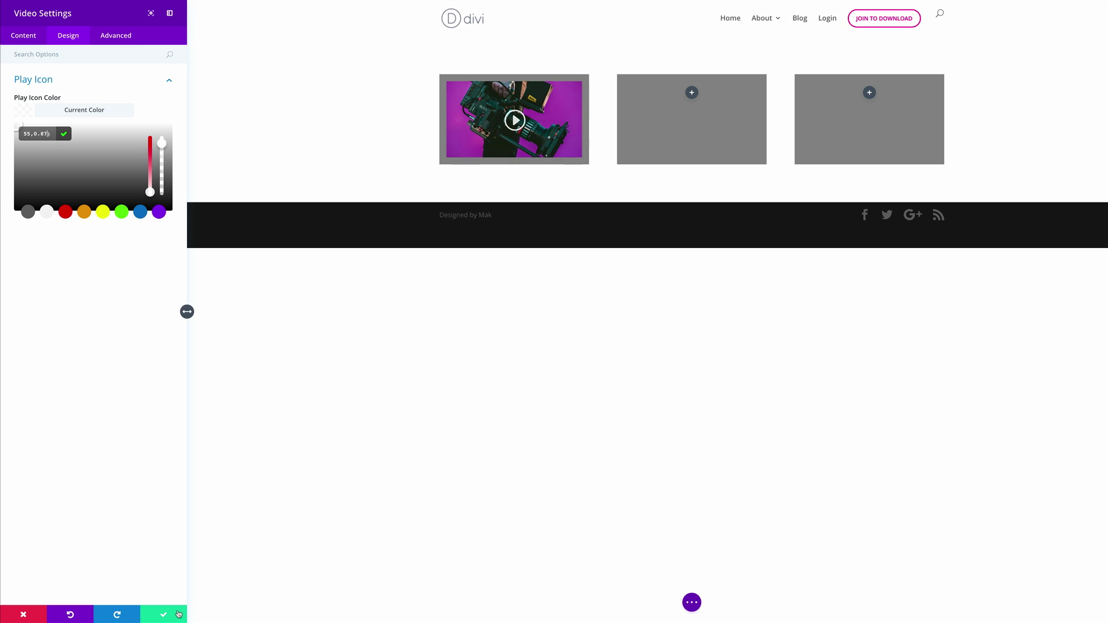
pyautogui.click(164, 615)
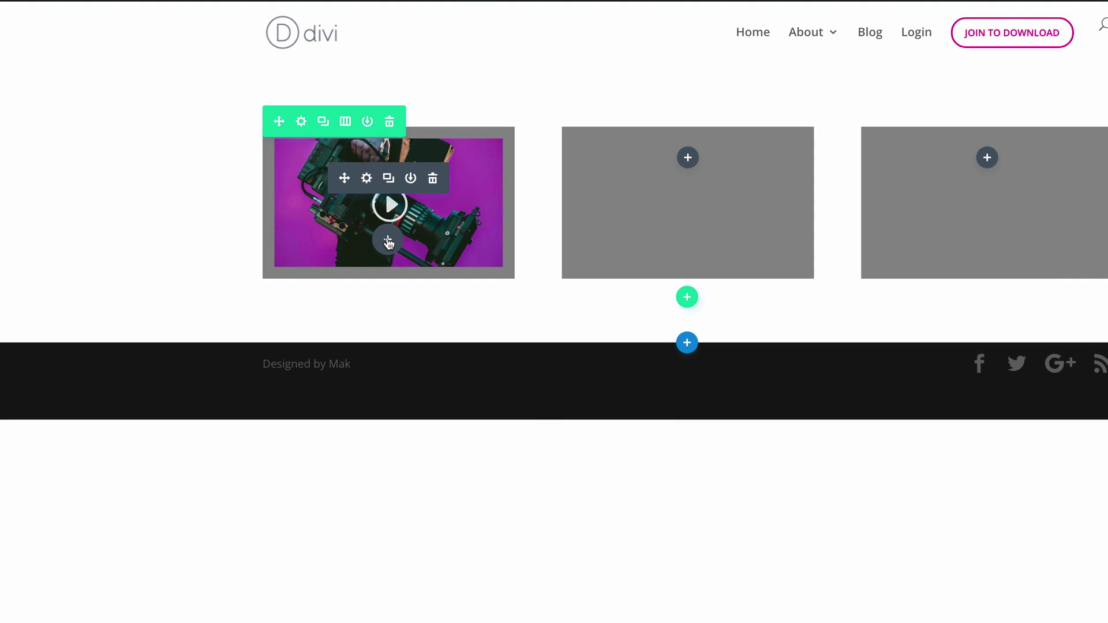
# Step: Add a Blurb module below the video with a lorem ipsum paragraph as content and the title "Lorem ipsum dolor sit amet"
pyautogui.click(388, 242)
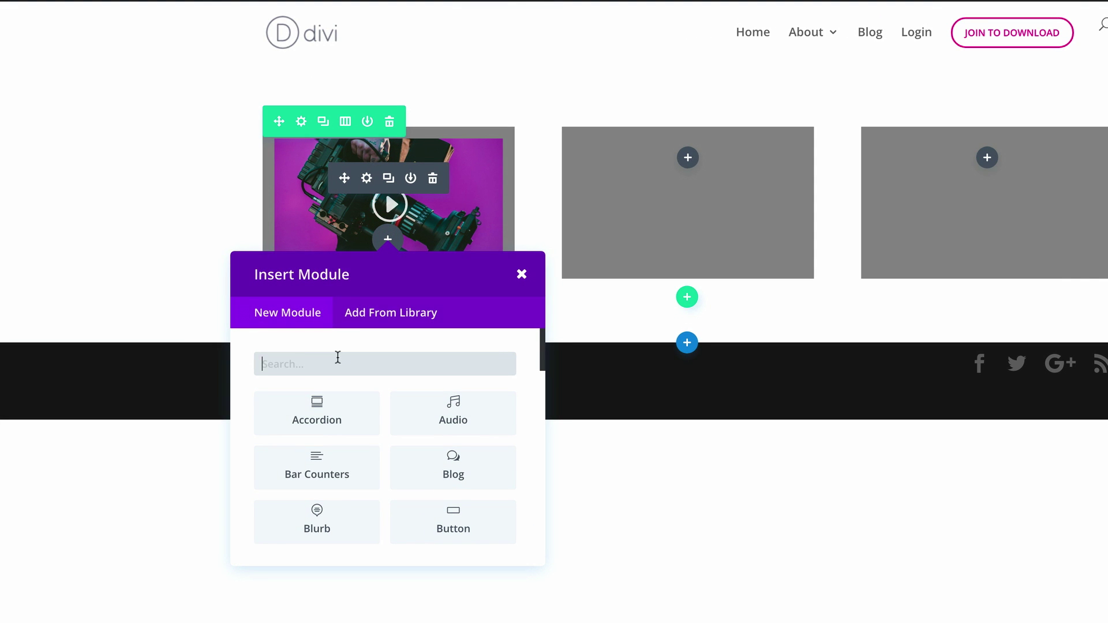
pyautogui.click(343, 527)
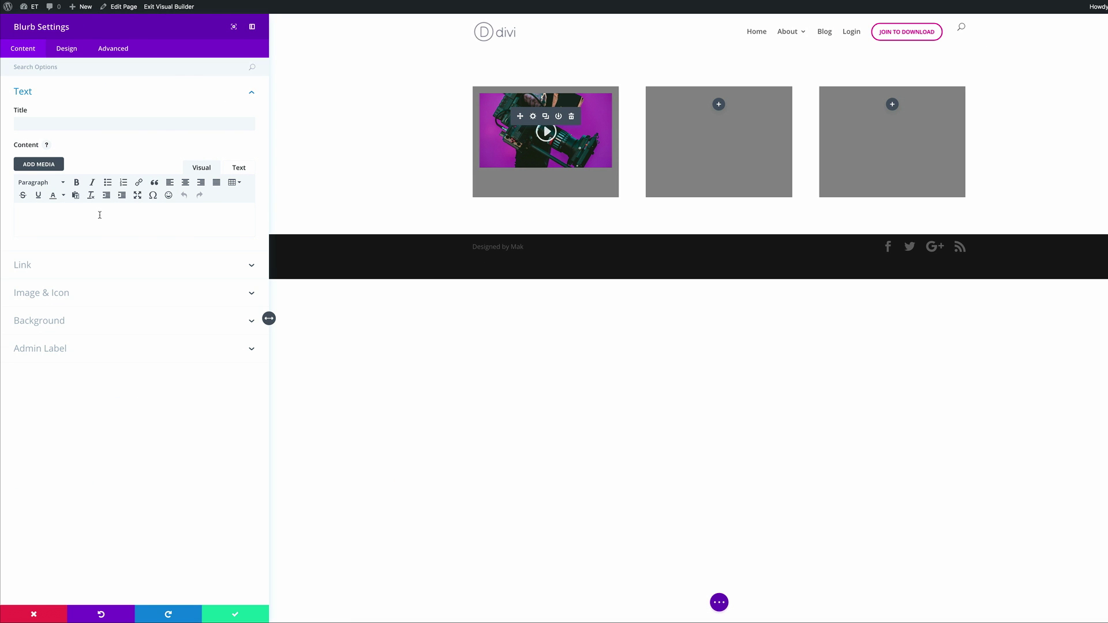
pyautogui.click(100, 215)
pyautogui.write('Lorem ipsum dolor sit amet, consectetuer adipiscing elit. Donec odio. Quisque volutpat mattis eros. Nullam malesuada erat ut turpis. Suspendisse urna nibh, viverra non, semper suscipit, posuere a, pede.')
pyautogui.click(36, 121)
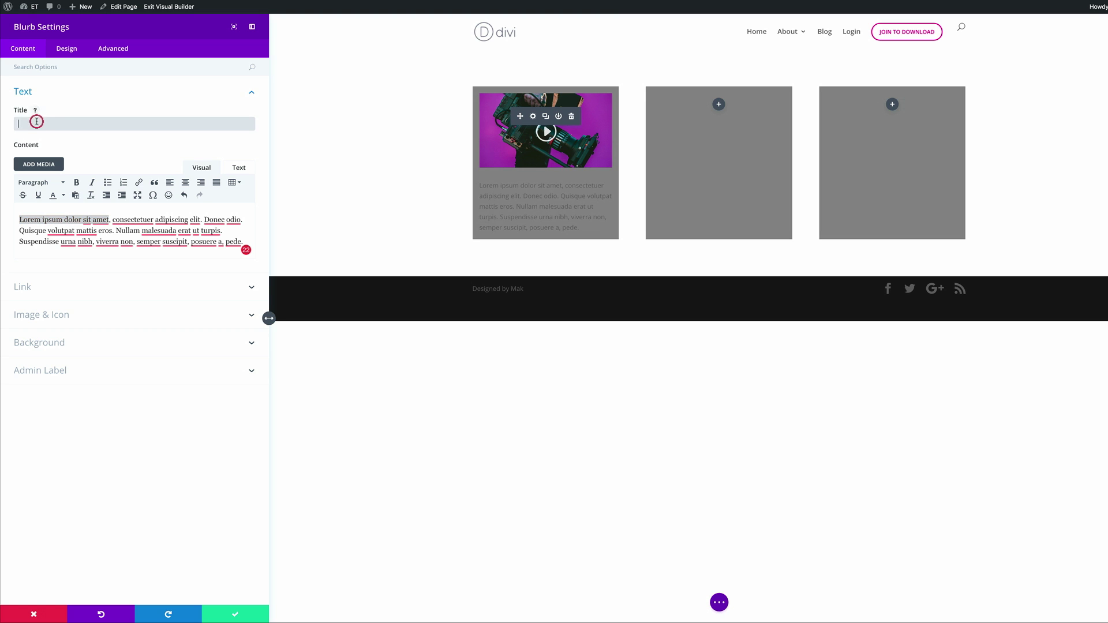
pyautogui.write('Lorem ipsum dolor sit amet')
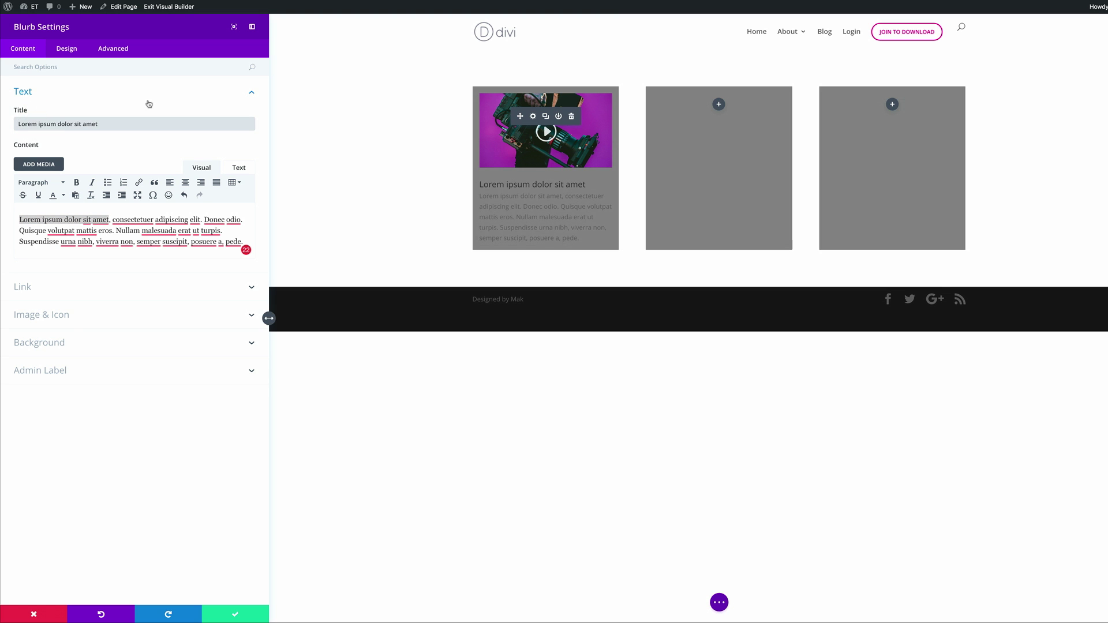
# Step: Give the blurb a semi-transparent dark gray background color by pasting the copied rgba value
pyautogui.click(51, 344)
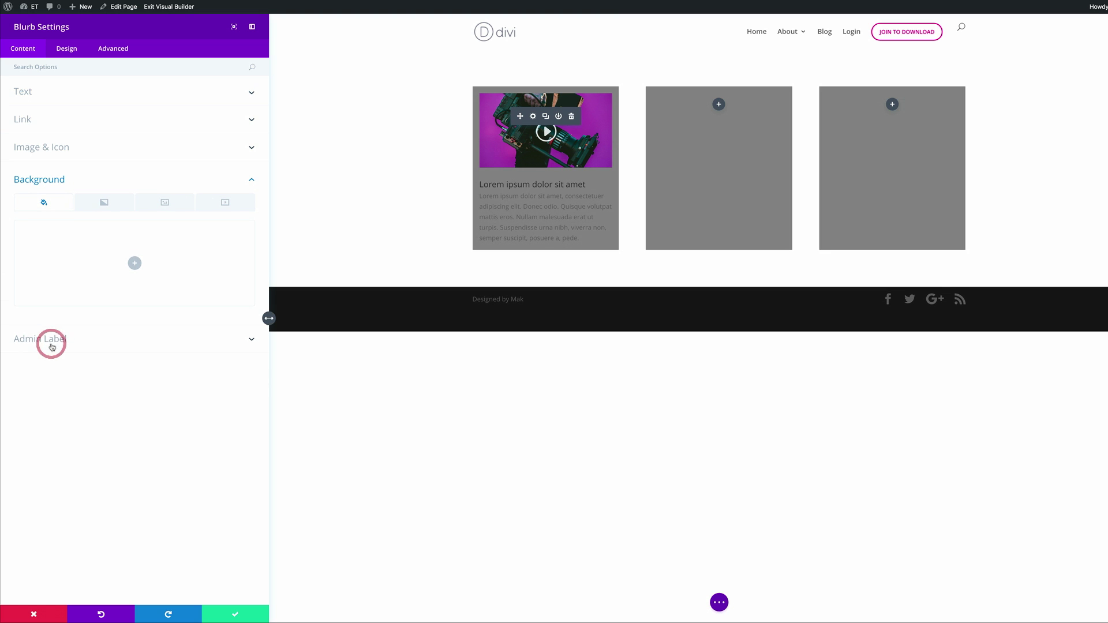
pyautogui.click(135, 263)
pyautogui.hotkey('ctrl', 'v')
pyautogui.click(26, 231)
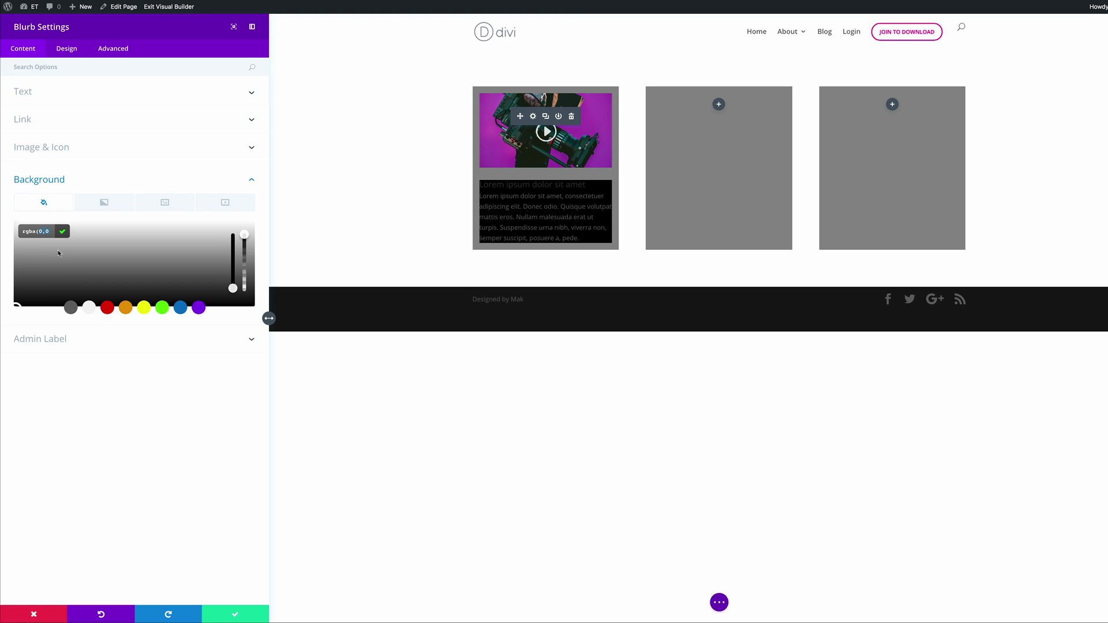
pyautogui.hotkey('ctrl', 'v')
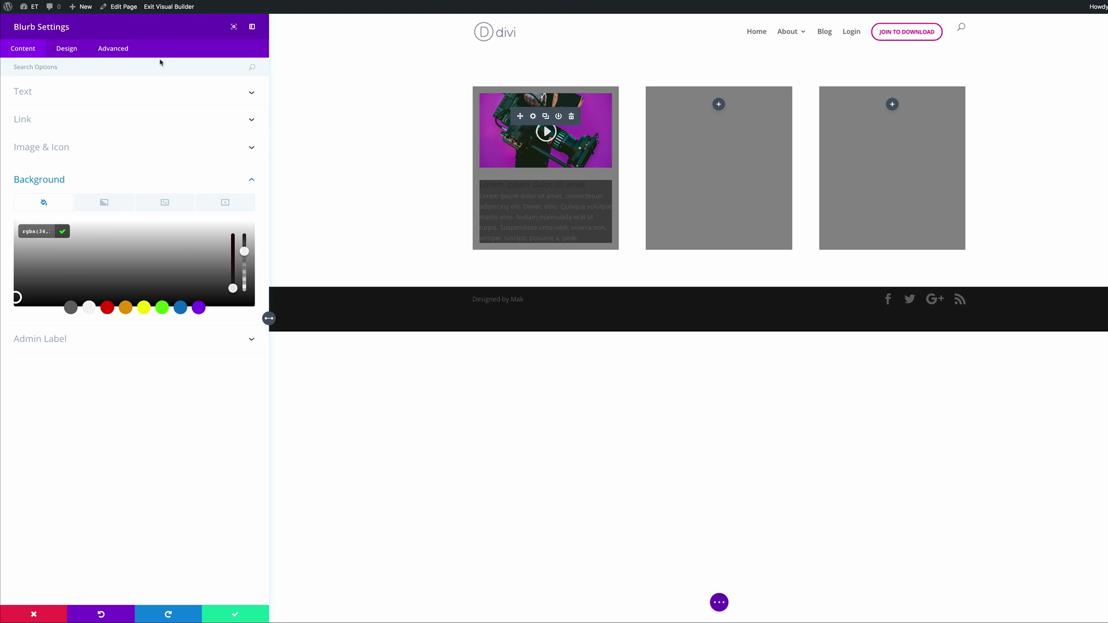
# Step: Set the blurb's text color to Light and its text orientation to Center
pyautogui.click(70, 49)
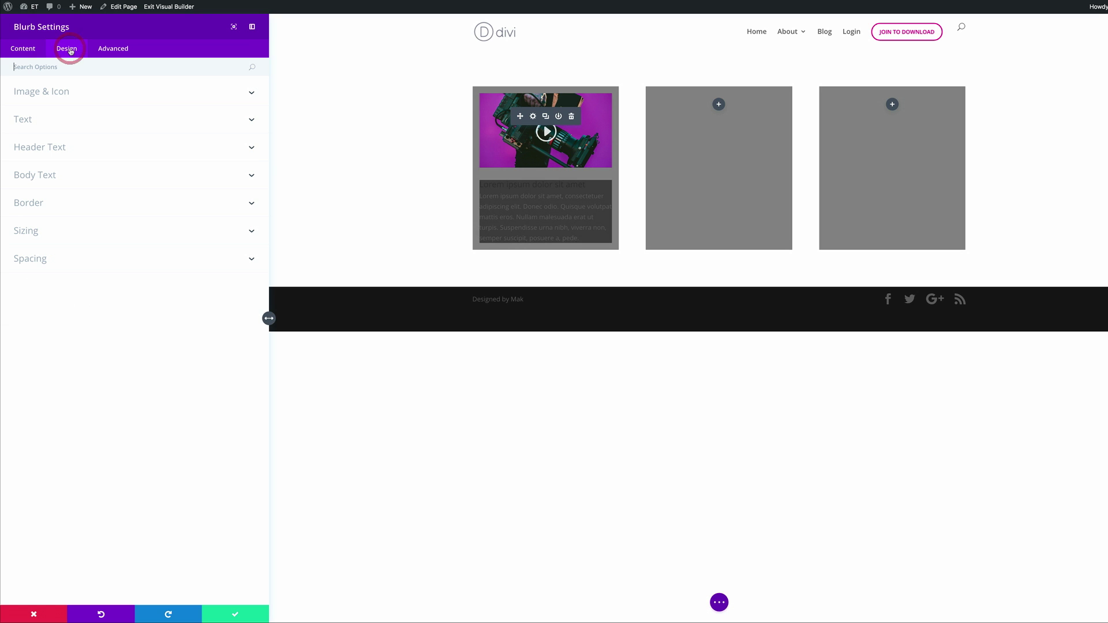
pyautogui.click(30, 121)
pyautogui.click(38, 155)
pyautogui.click(38, 165)
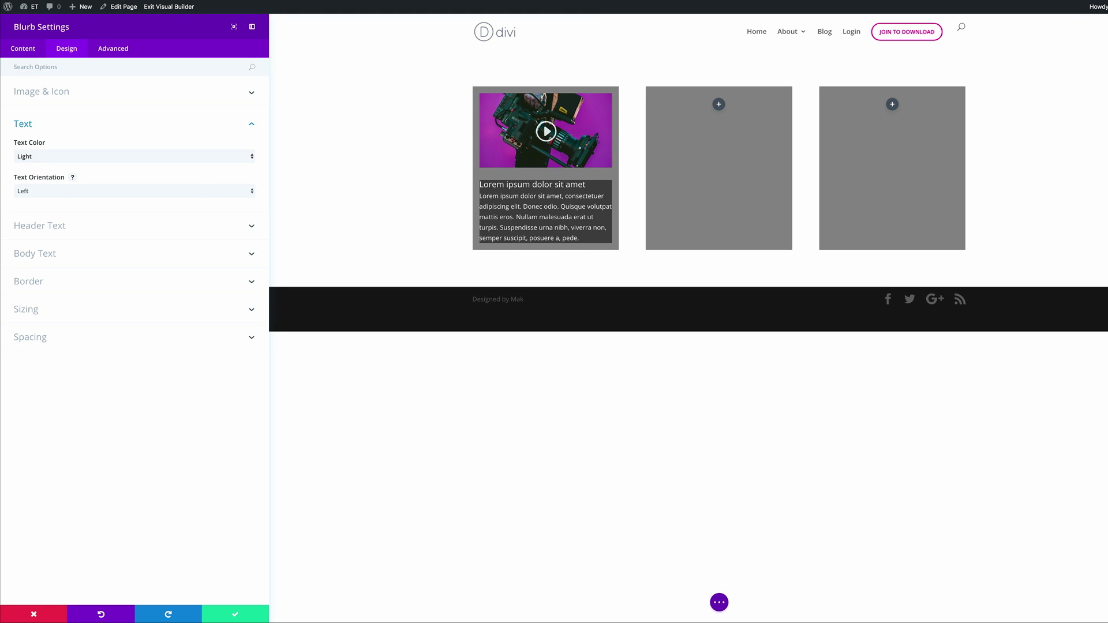
pyautogui.click(59, 191)
pyautogui.click(56, 199)
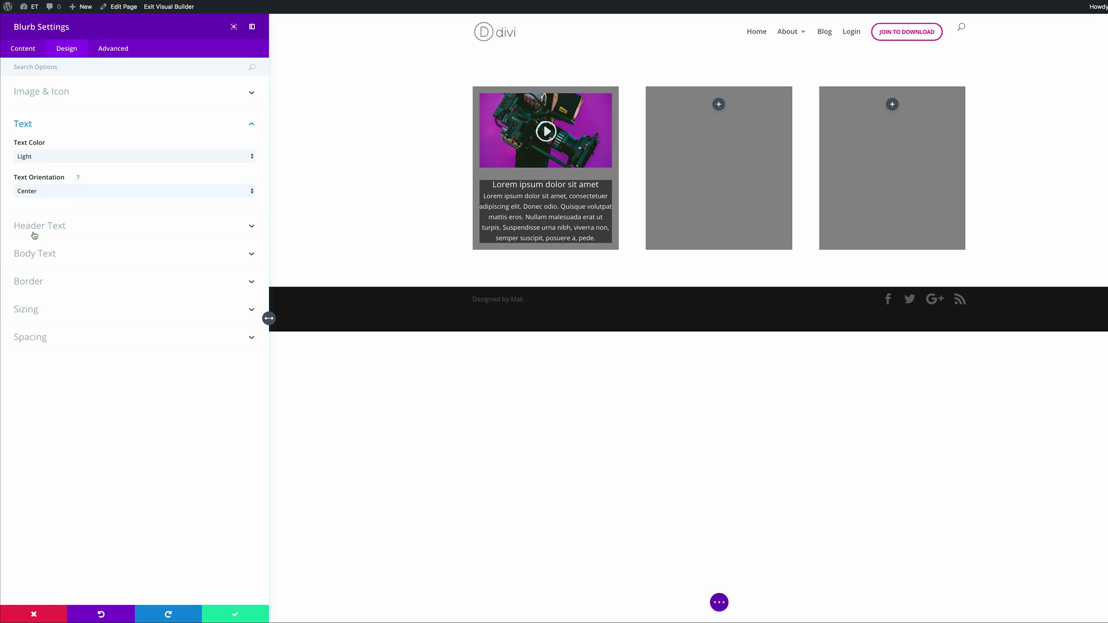
# Step: Set the blurb's header font to Roboto with 1px letter spacing
pyautogui.click(55, 226)
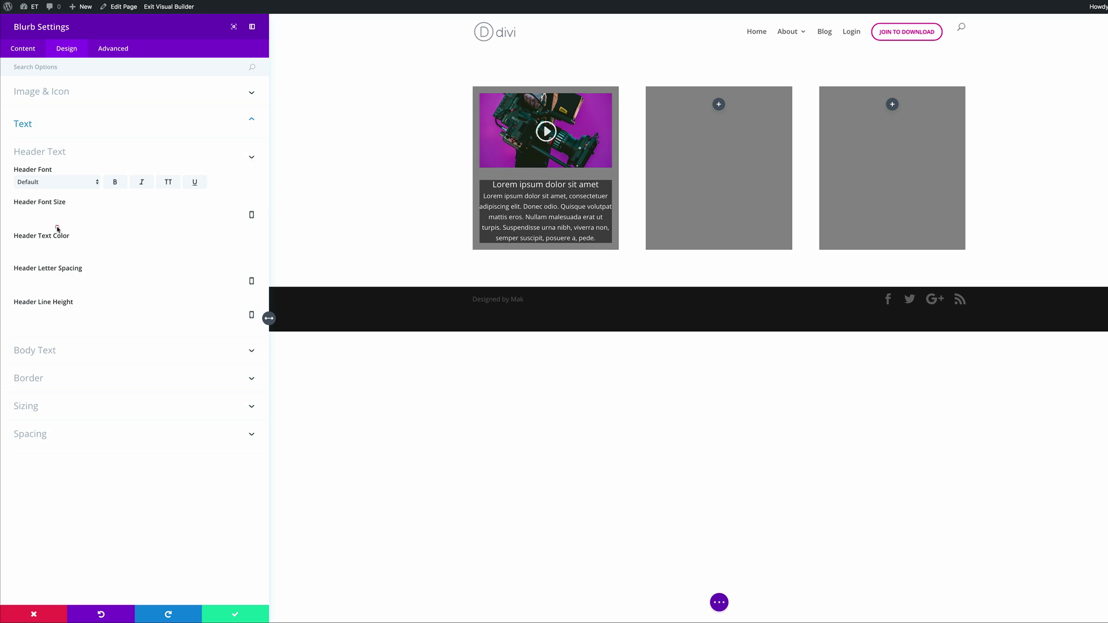
pyautogui.click(79, 182)
pyautogui.scroll(-5, 57, 453)
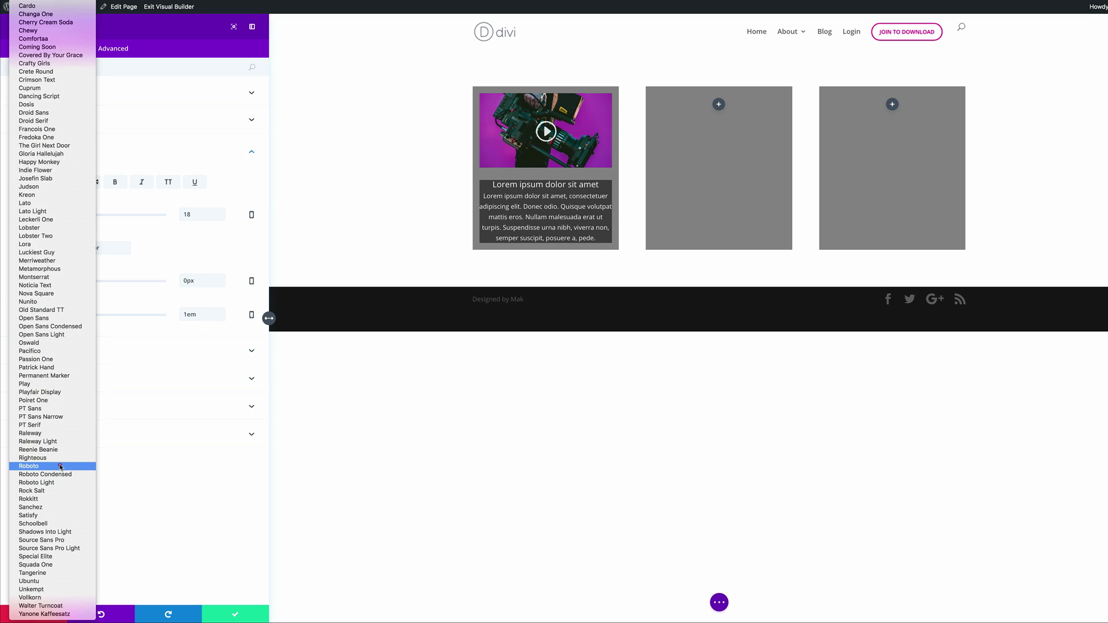
pyautogui.click(60, 462)
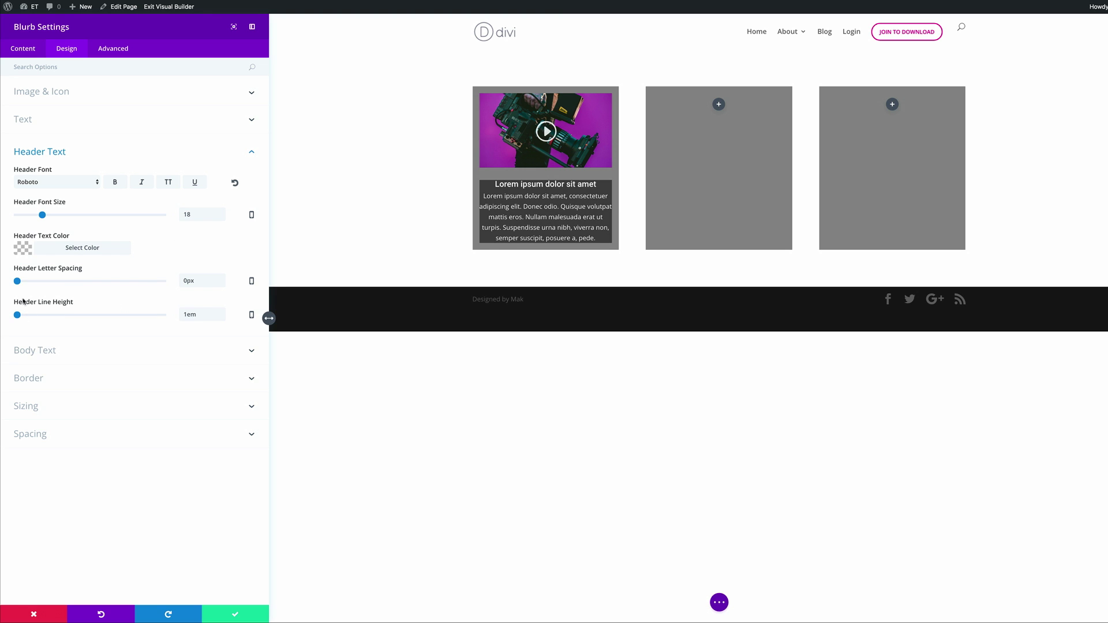
pyautogui.moveTo(18, 282); pyautogui.dragTo(19, 282)
# Step: Set the blurb's body font to Open Sans and its body text color to #cccccc
pyautogui.click(48, 352)
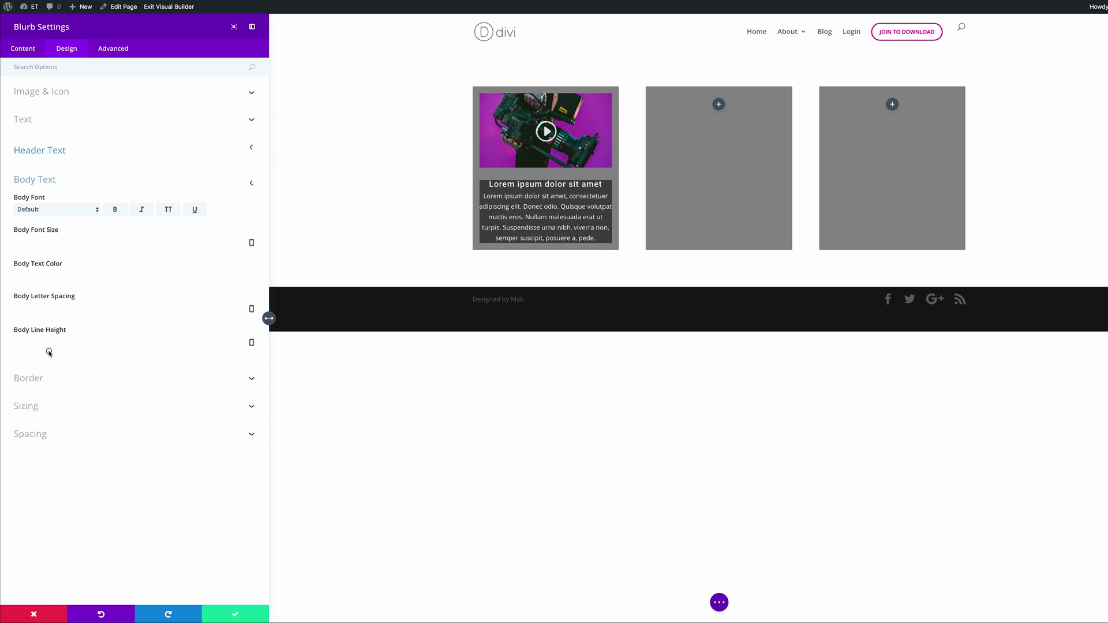
pyautogui.click(79, 211)
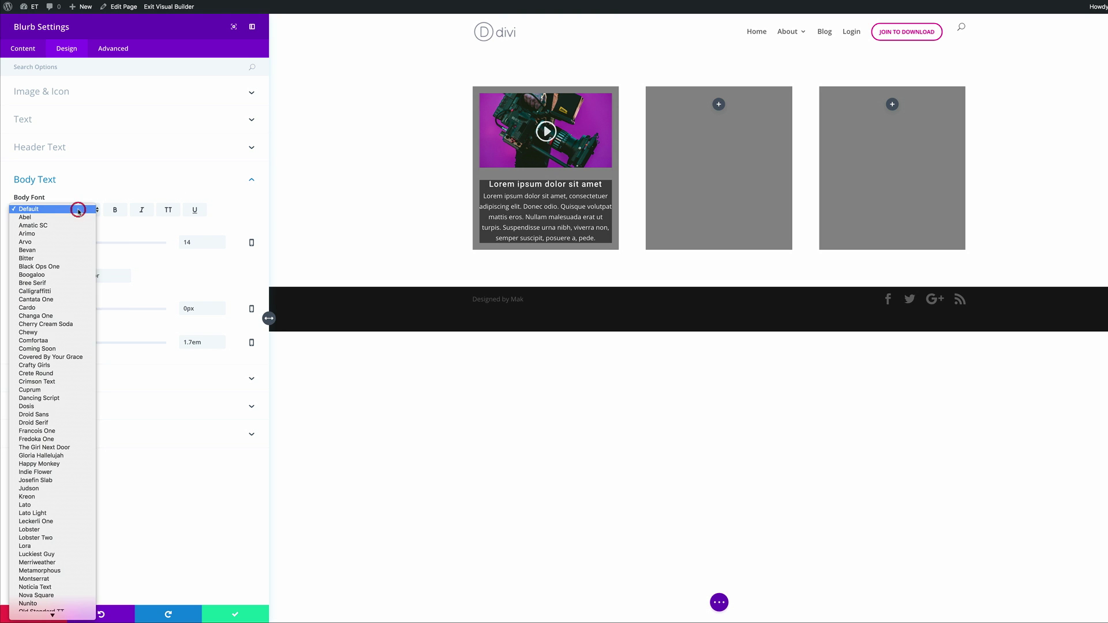
pyautogui.scroll(-1, 66, 502)
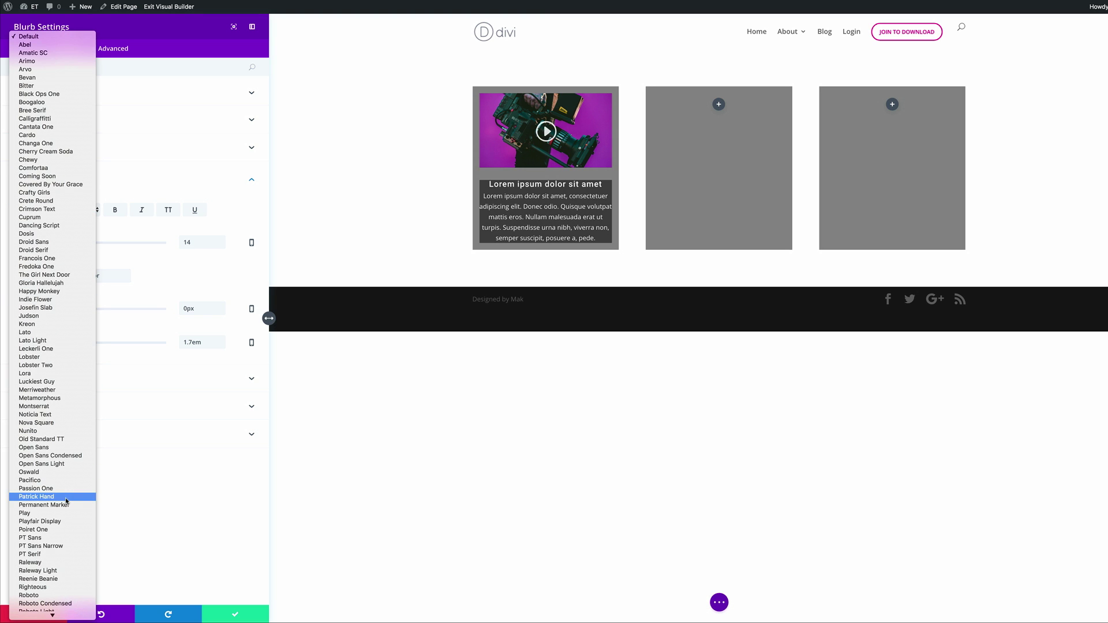
pyautogui.click(69, 449)
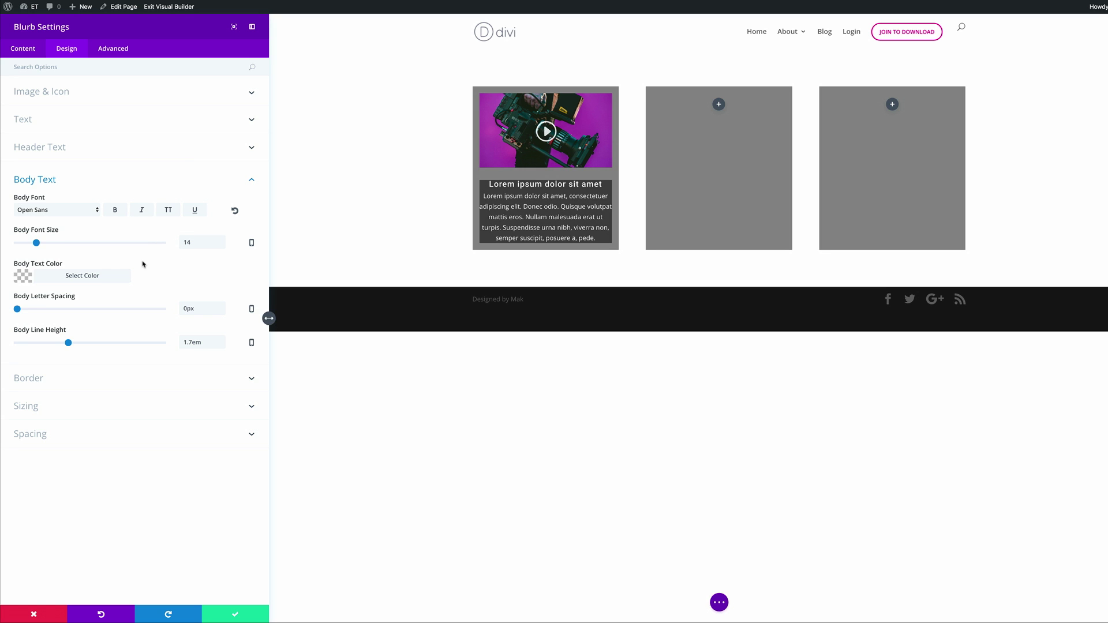
pyautogui.click(25, 277)
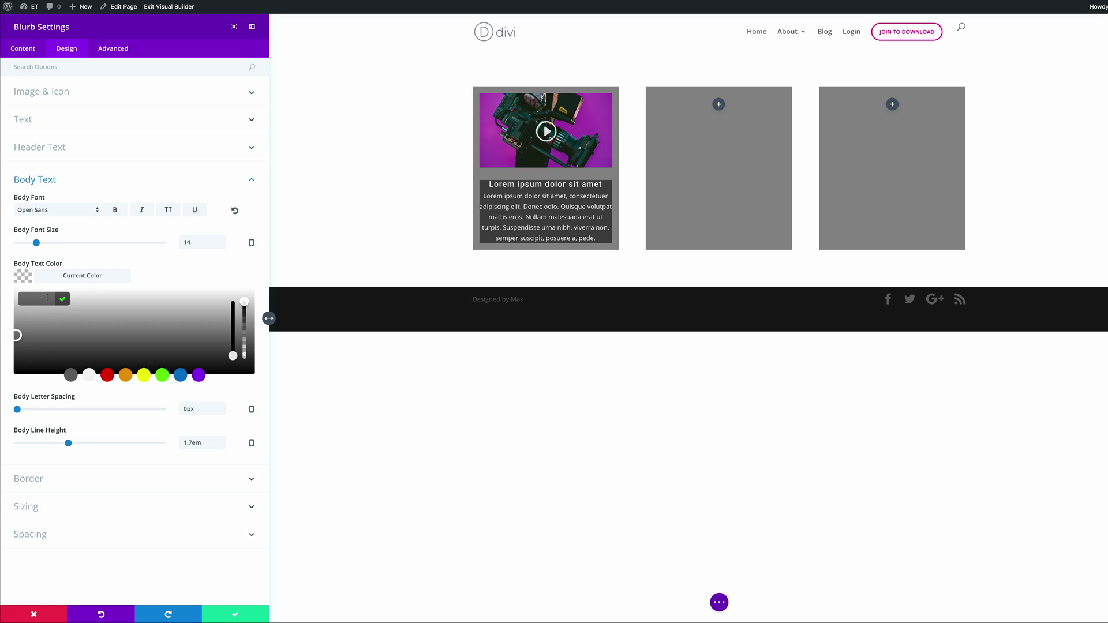
pyautogui.write('#cccccc')
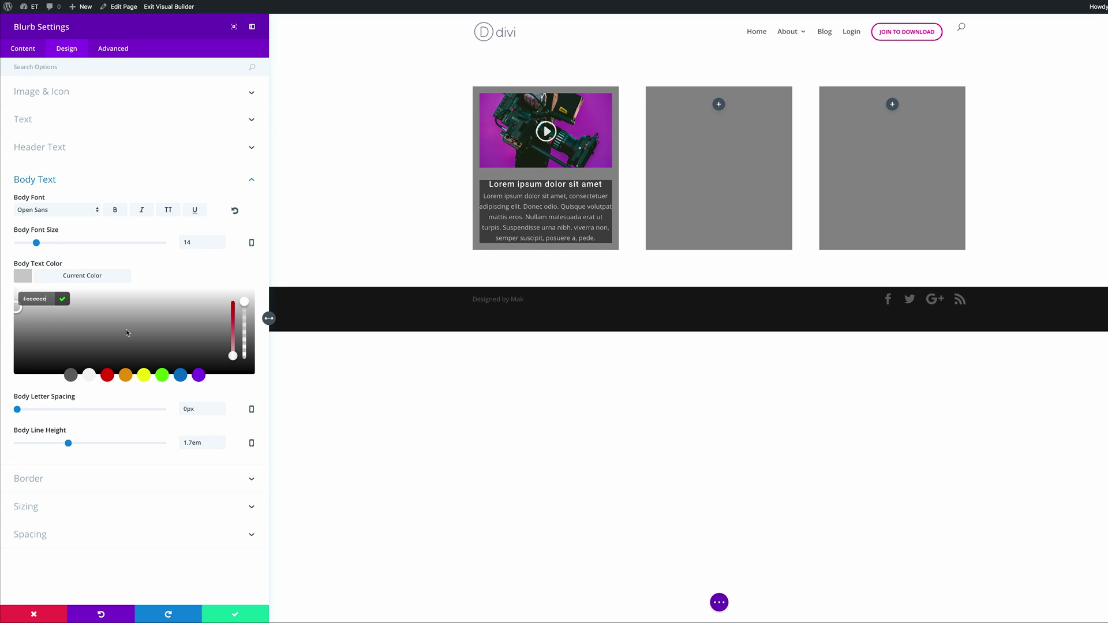
# Step: Enable a border on the blurb and set its color to #333333
pyautogui.click(39, 481)
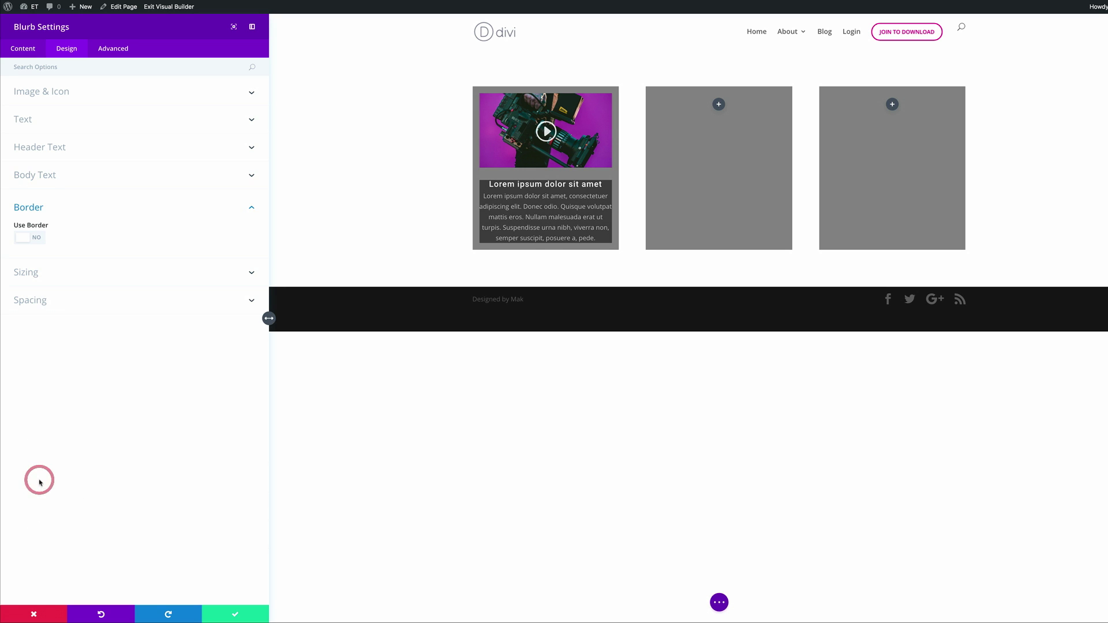
pyautogui.click(39, 239)
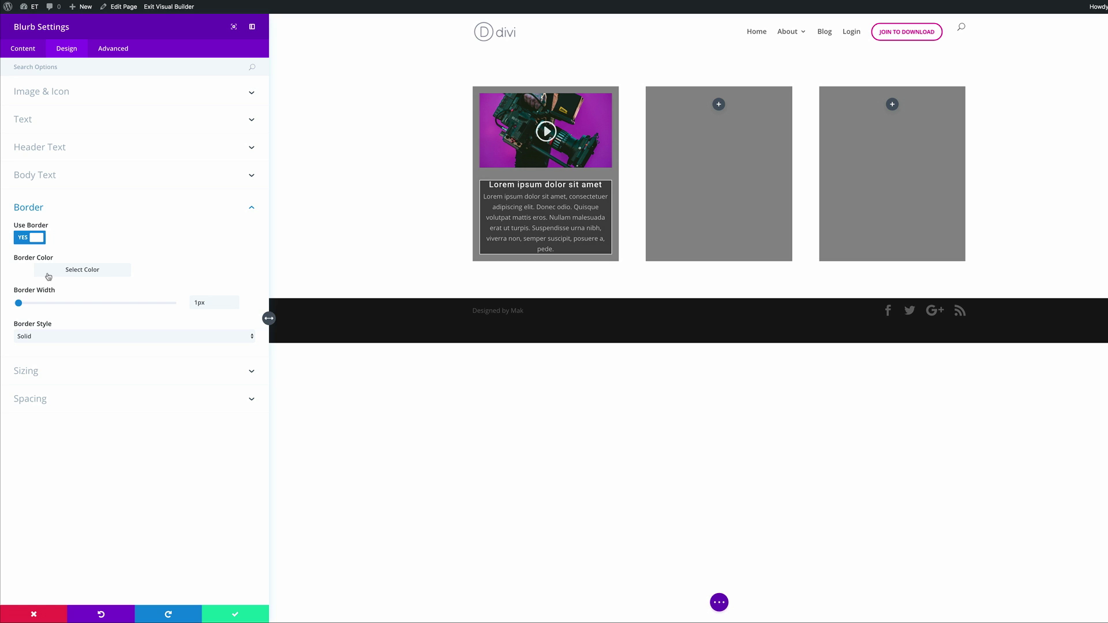
pyautogui.click(22, 269)
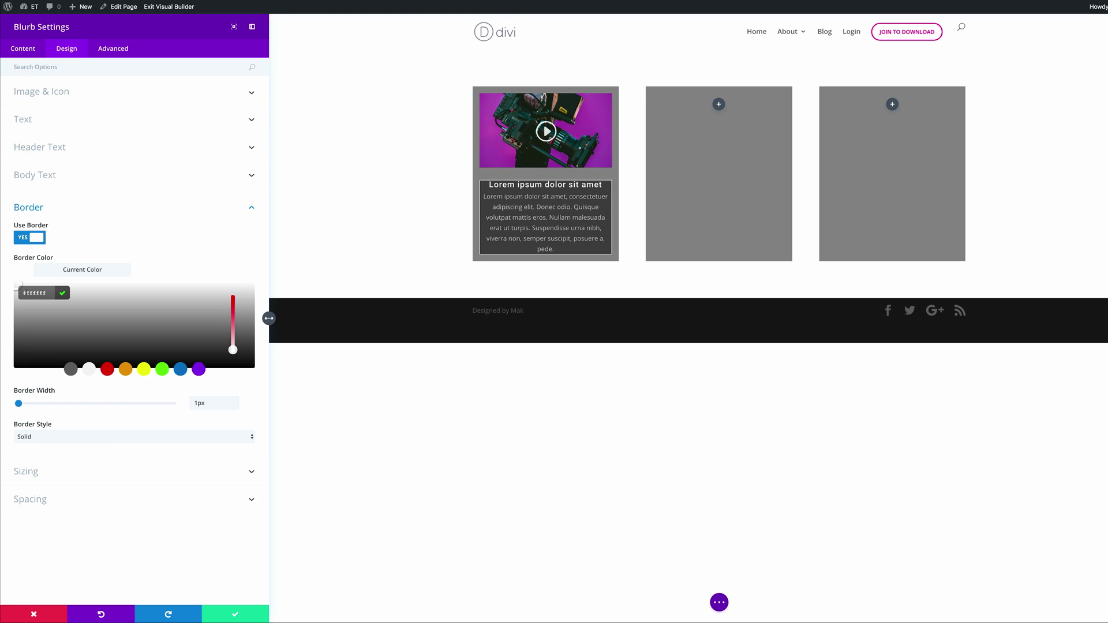
pyautogui.click(46, 293)
pyautogui.write('#333333')
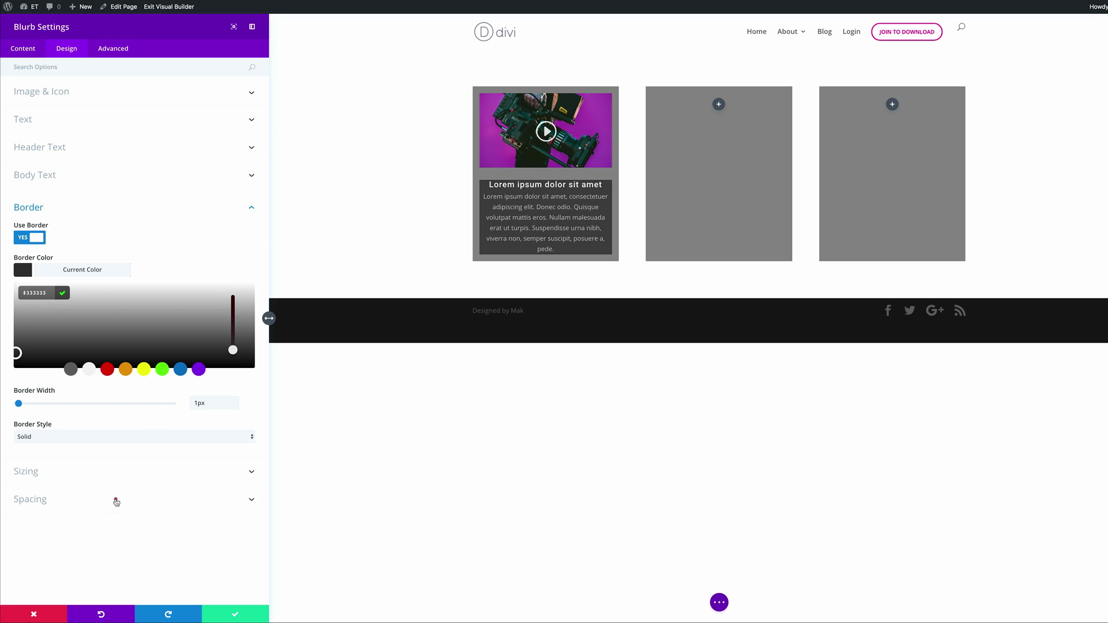
# Step: Set the blurb's top margin to -10px and its custom padding to 15px on all four sides
pyautogui.click(116, 502)
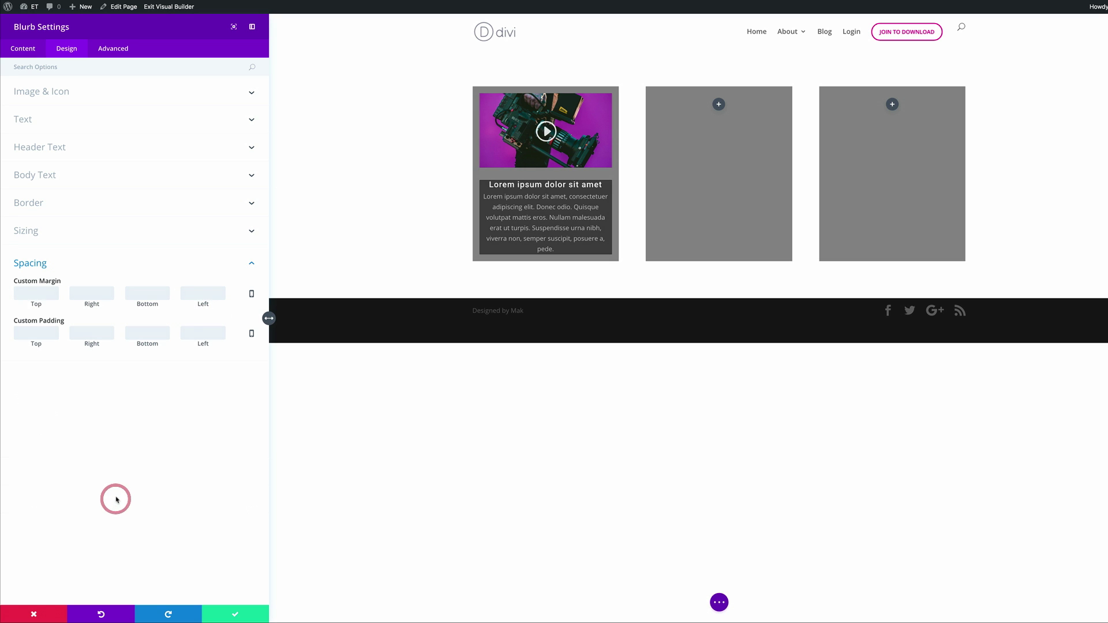
pyautogui.click(49, 293)
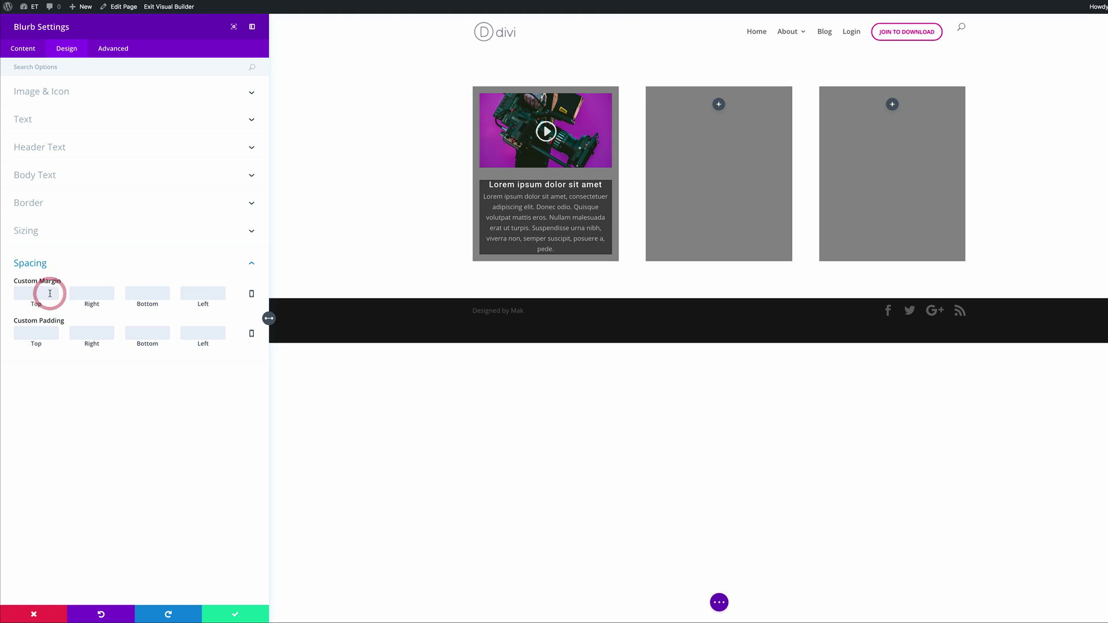
pyautogui.write('-10')
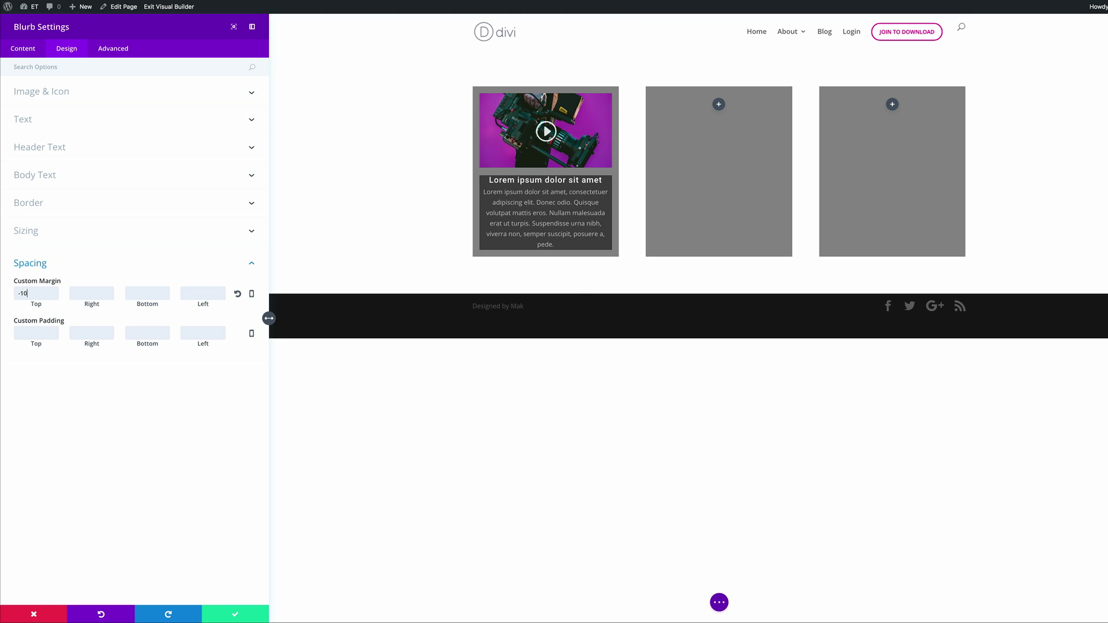
pyautogui.write('px')
pyautogui.click(48, 335)
pyautogui.write('15')
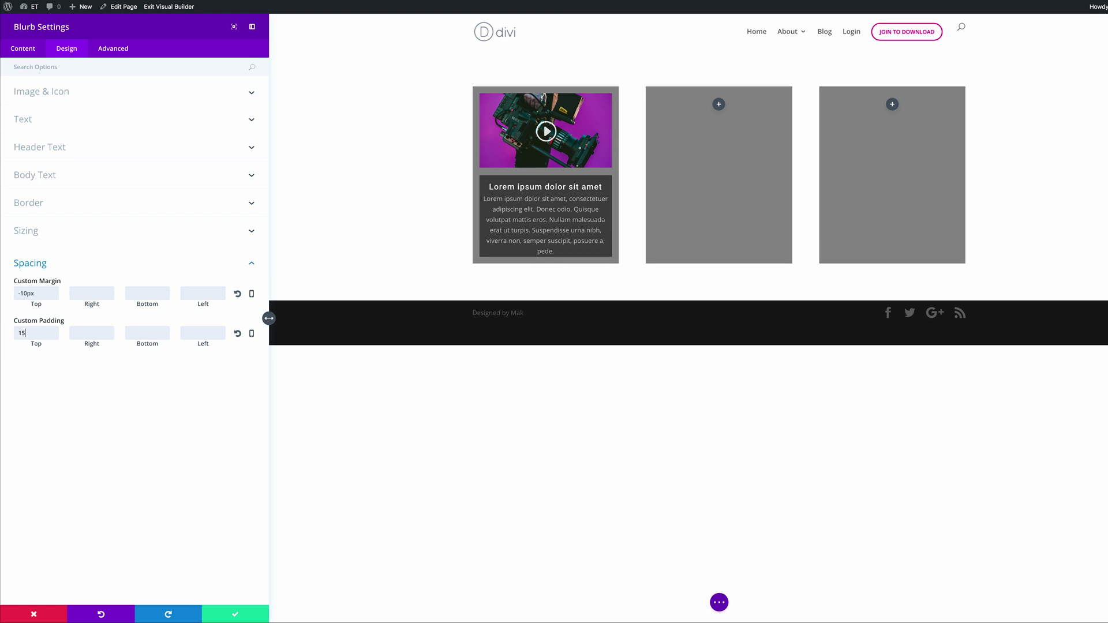
pyautogui.click(89, 333)
pyautogui.click(211, 392)
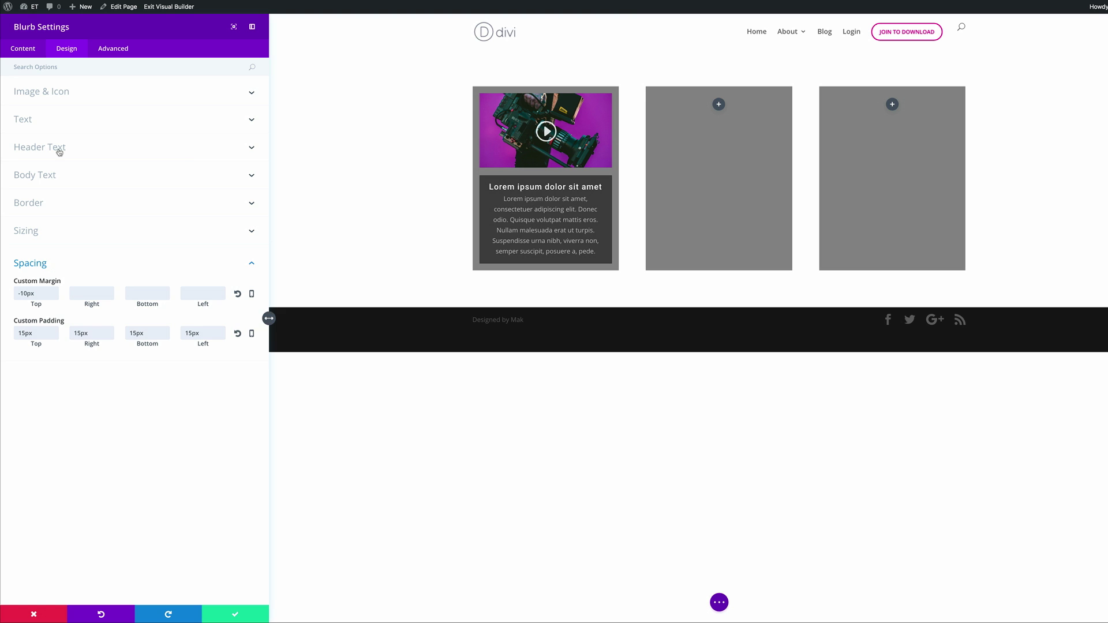
# Step: Set the header font size to 30px, shorten the blurb title to "Lorem ipsum", and save the module
pyautogui.click(63, 150)
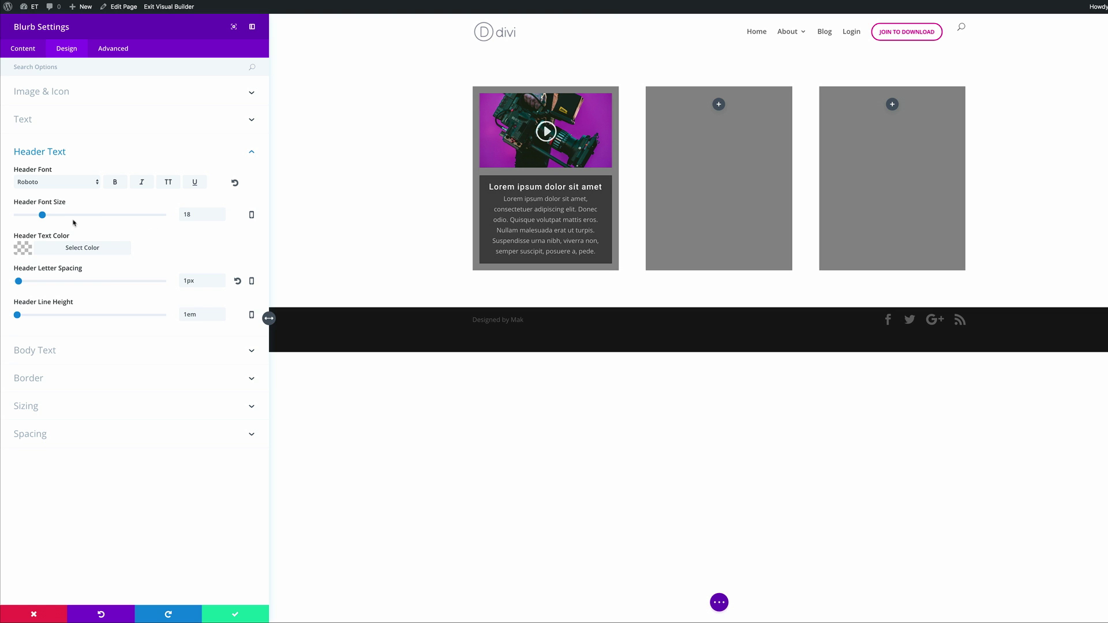
pyautogui.moveTo(43, 216); pyautogui.dragTo(59, 216)
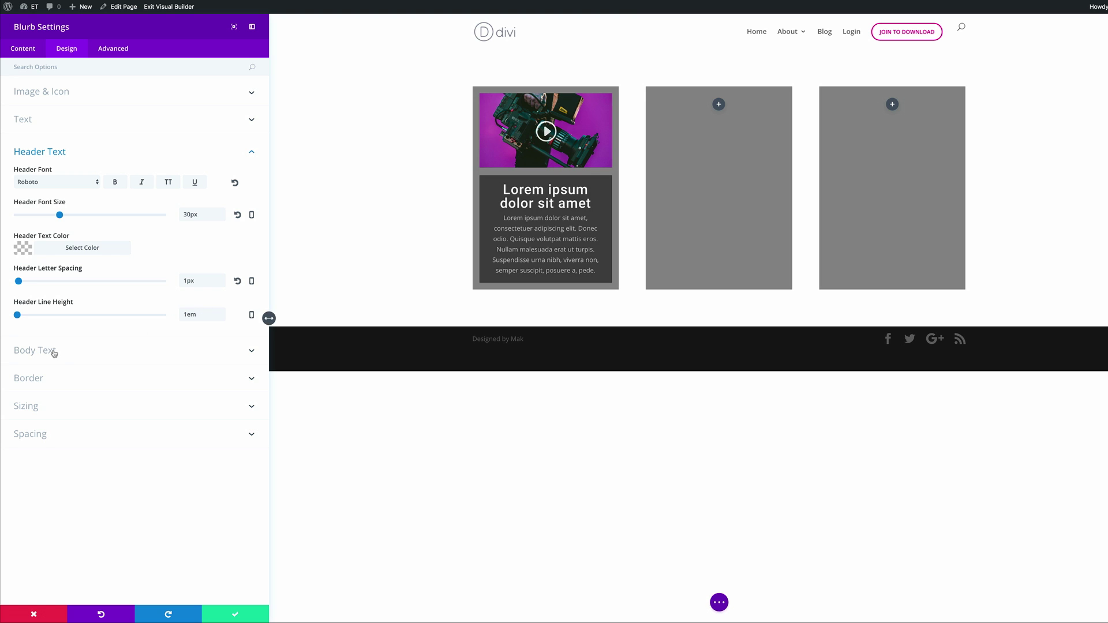
pyautogui.click(24, 50)
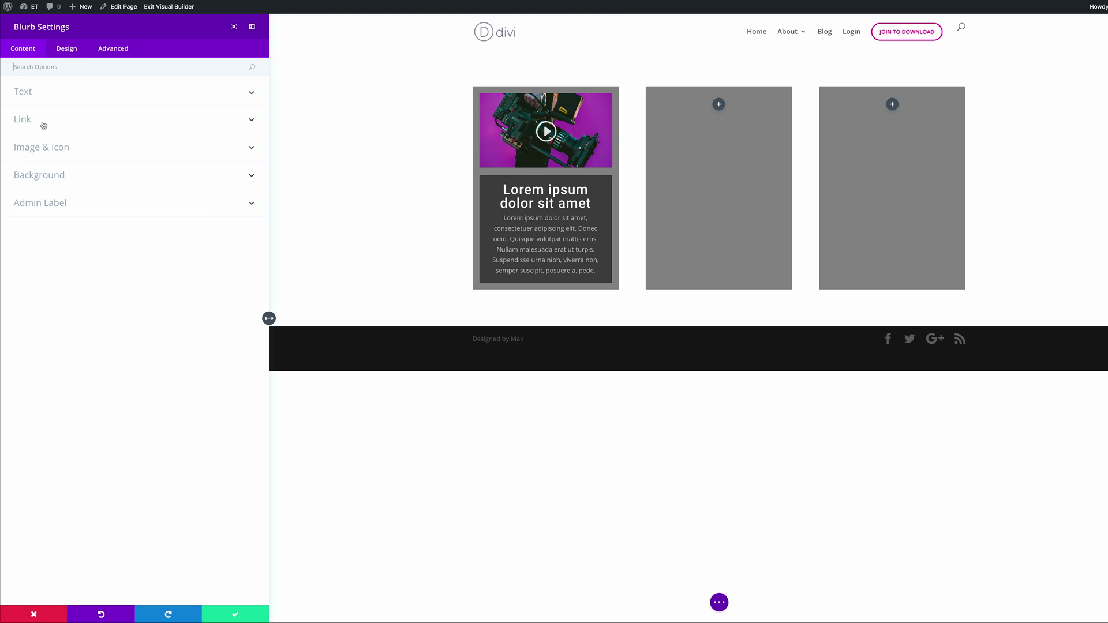
pyautogui.click(35, 92)
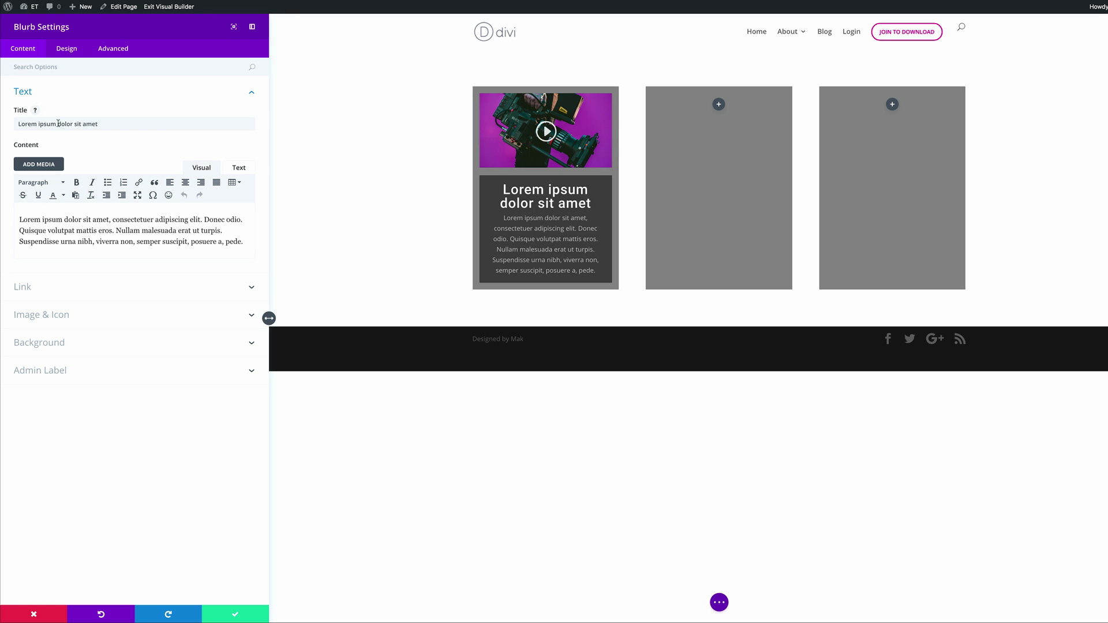
pyautogui.moveTo(58, 124); pyautogui.dragTo(139, 125)
pyautogui.press('BackSpace')
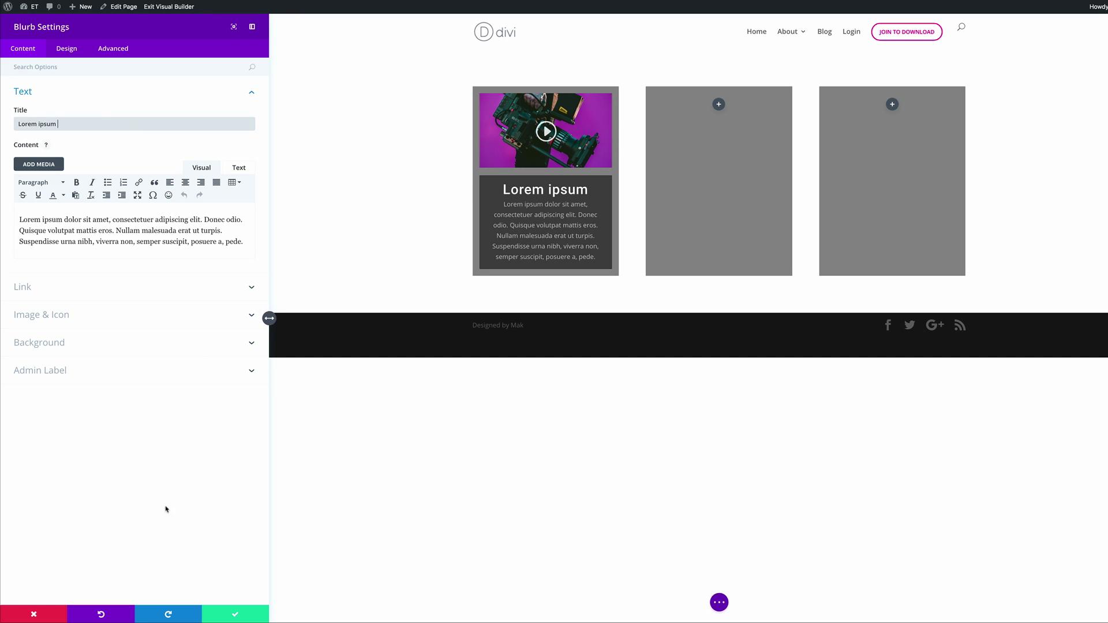
pyautogui.click(237, 615)
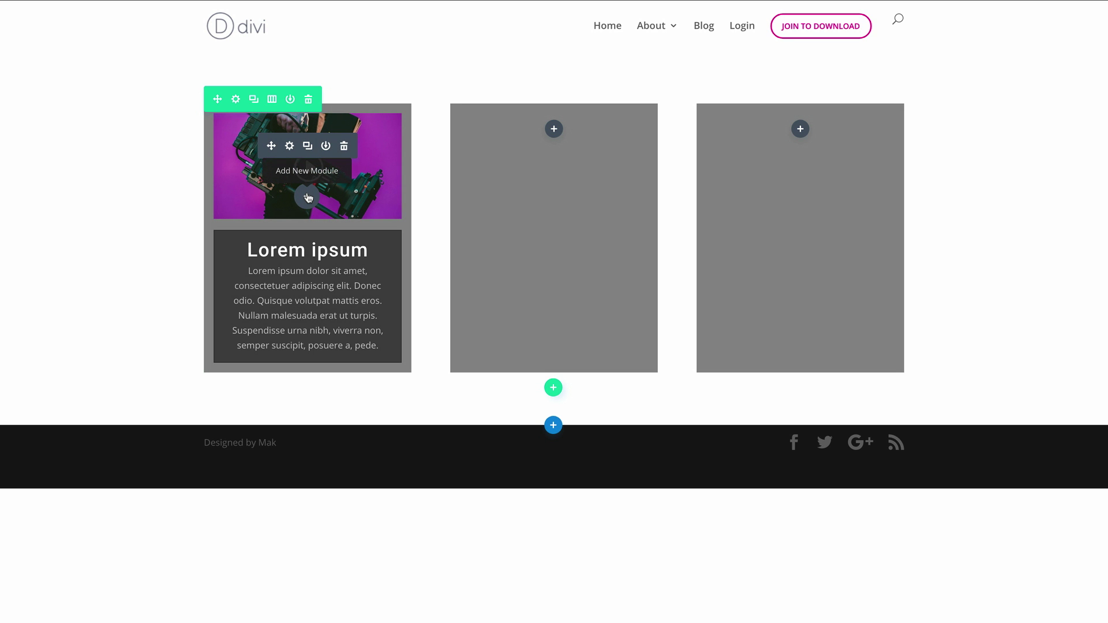
# Step: Copy the first column's video and blurb modules into the second and third columns
pyautogui.click(555, 130)
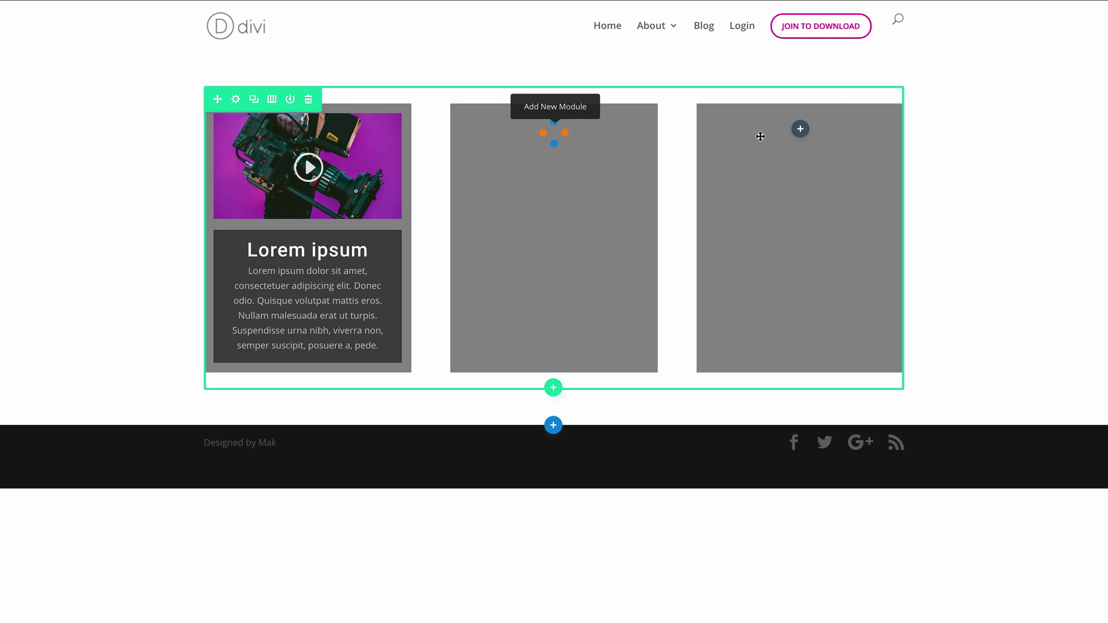
pyautogui.click(799, 130)
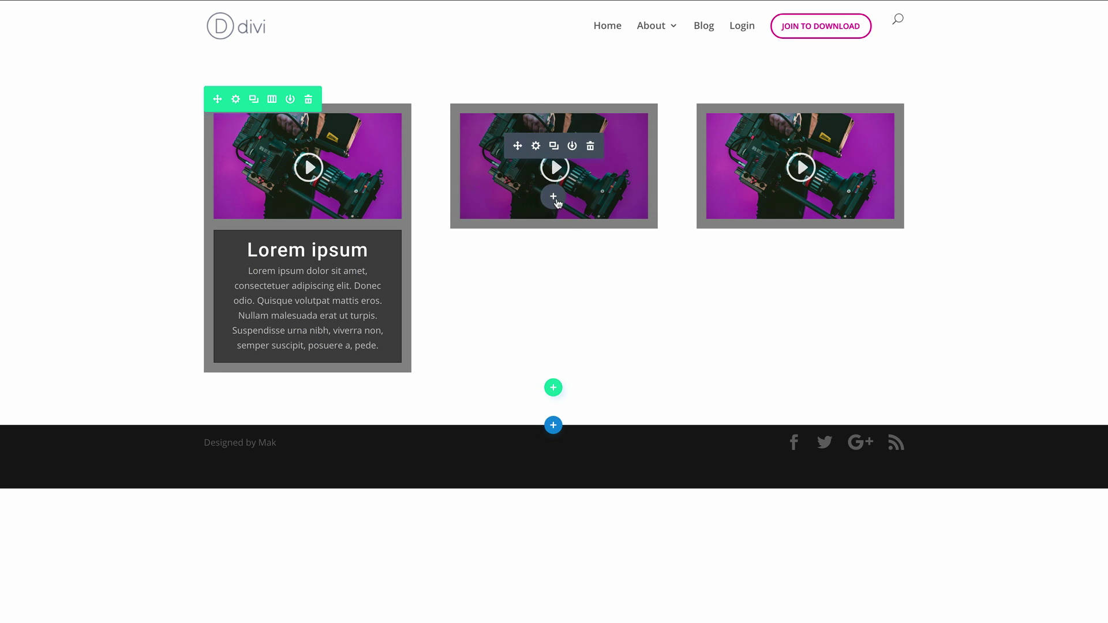
pyautogui.hotkey('ctrl', 'v')
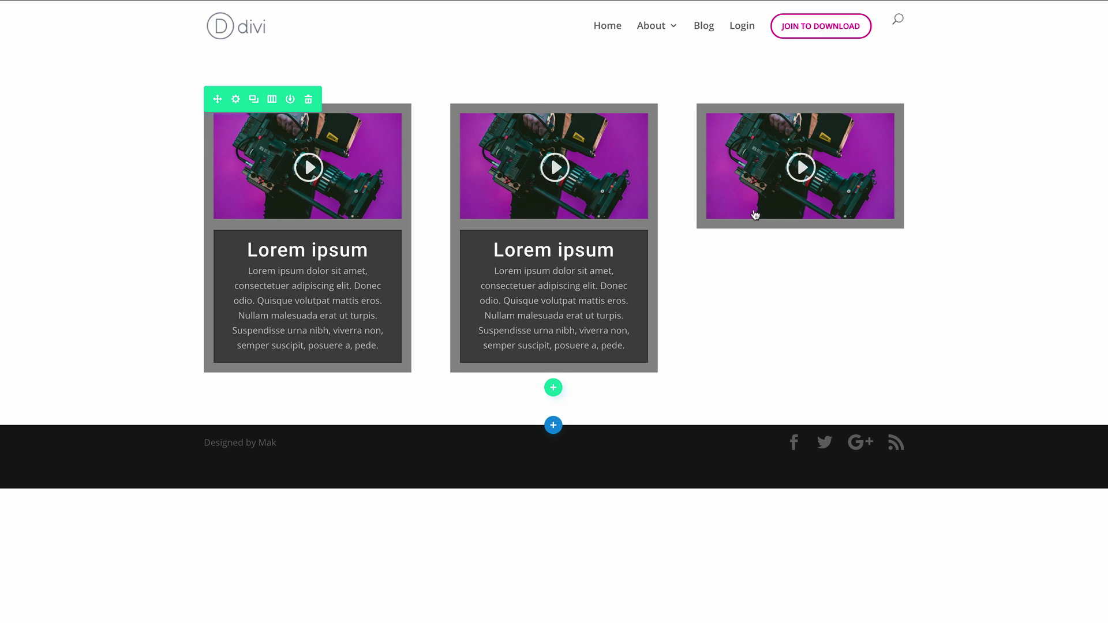
pyautogui.hotkey('ctrl', 'v')
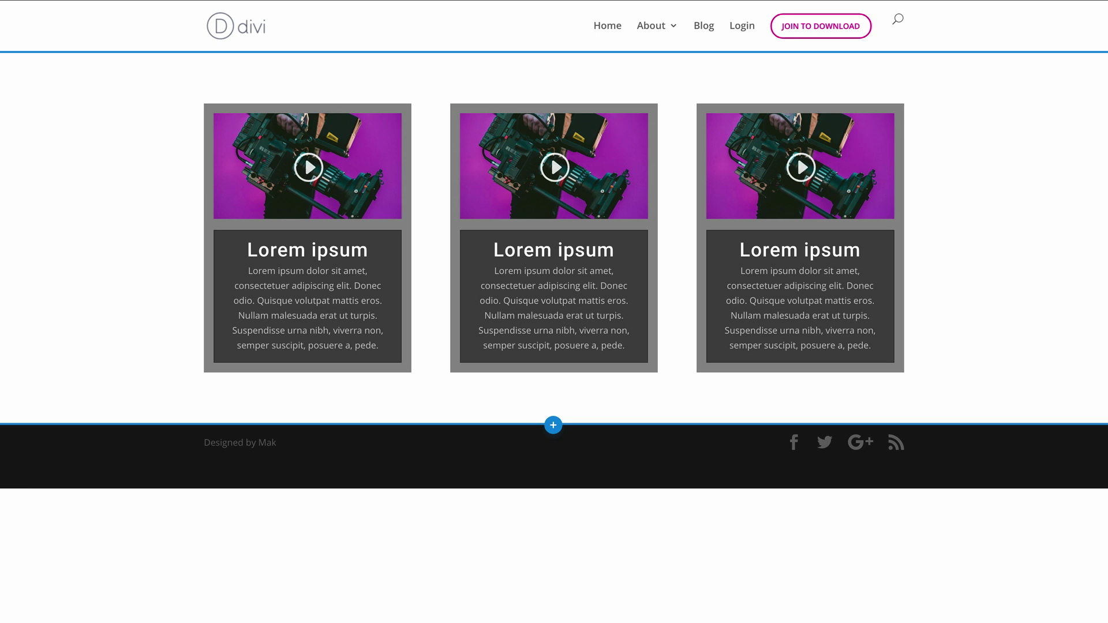
pyautogui.moveTo(277, 269)
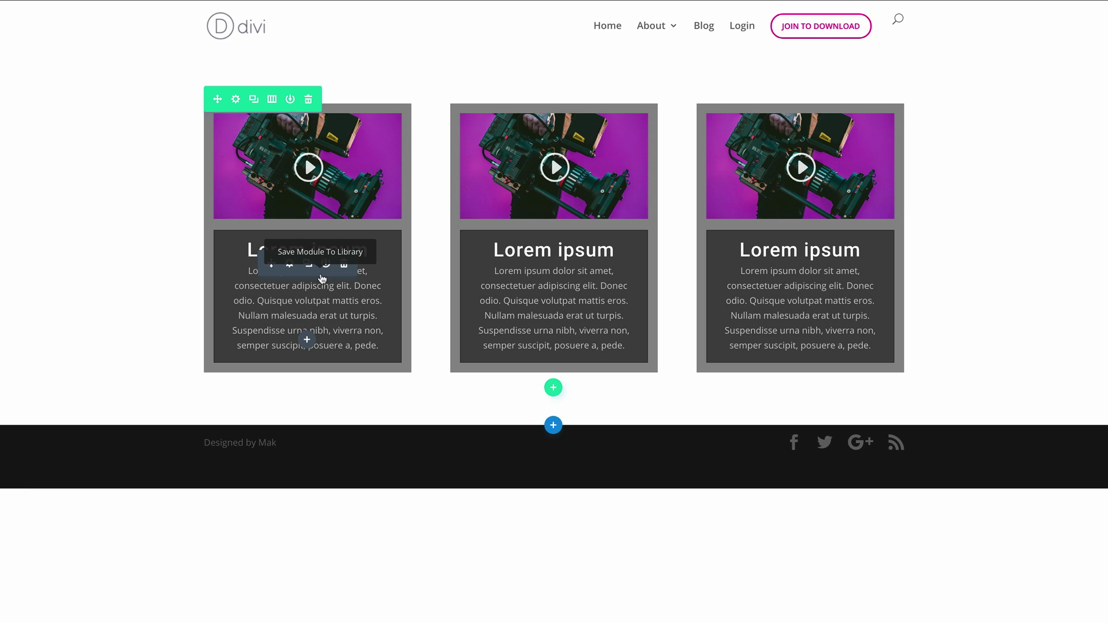
# Step: Duplicate the card row and turn the copy into two equal columns by removing its middle video and blurb
pyautogui.click(254, 100)
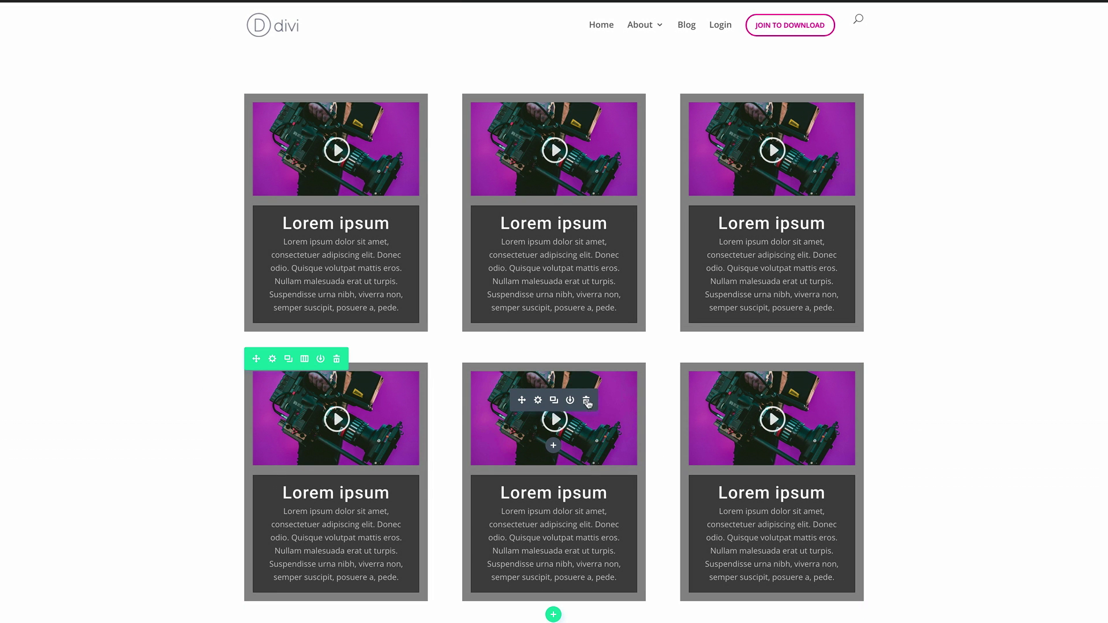
pyautogui.click(588, 402)
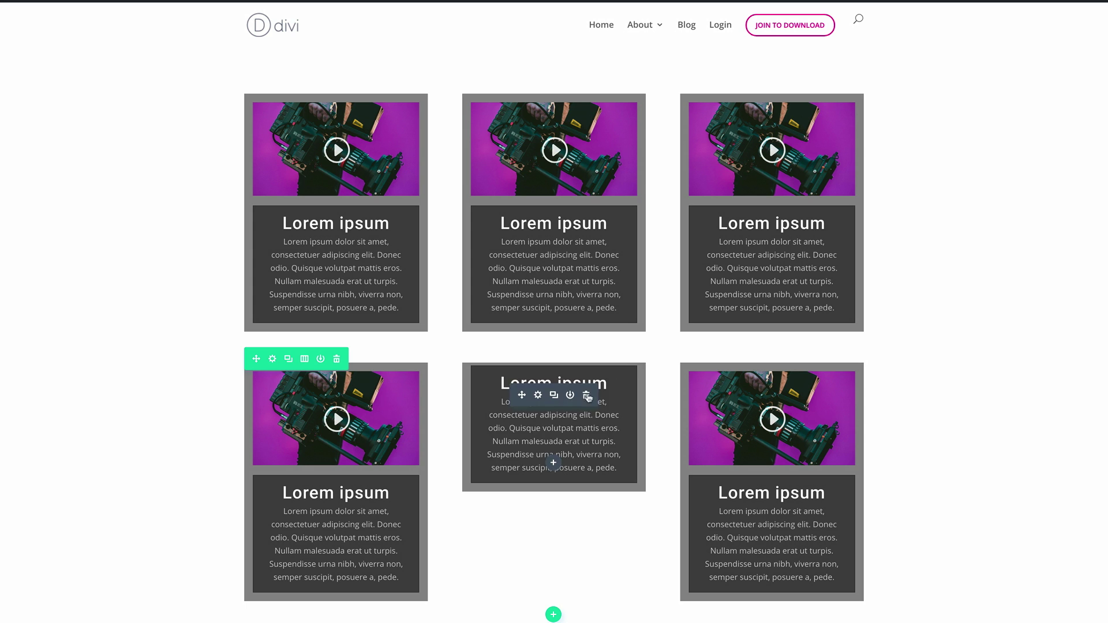
pyautogui.click(588, 397)
pyautogui.click(308, 361)
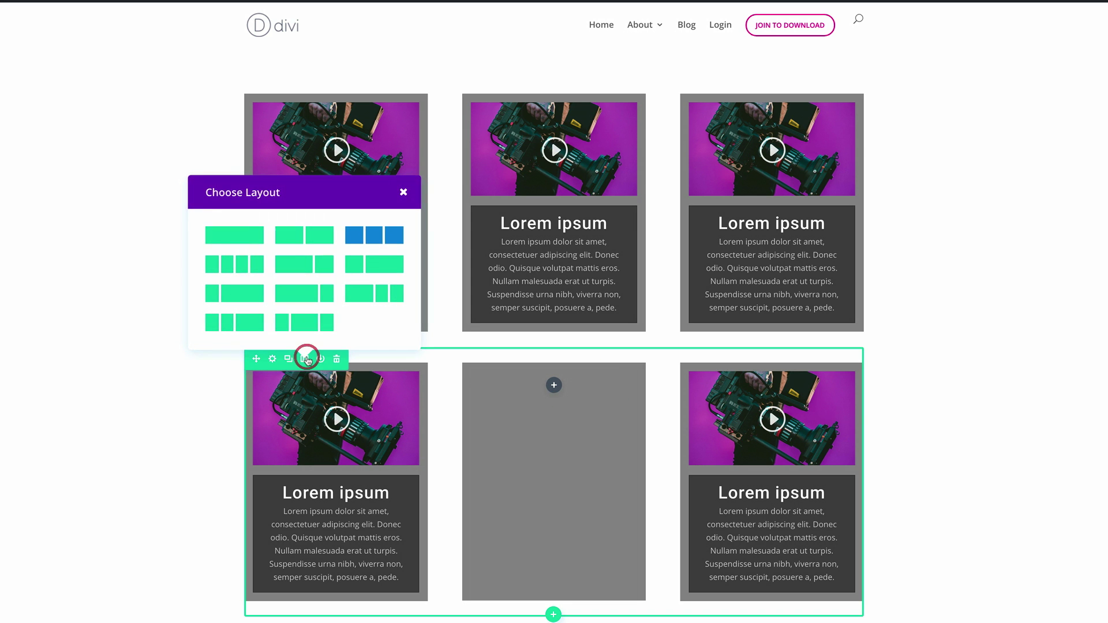
pyautogui.click(310, 233)
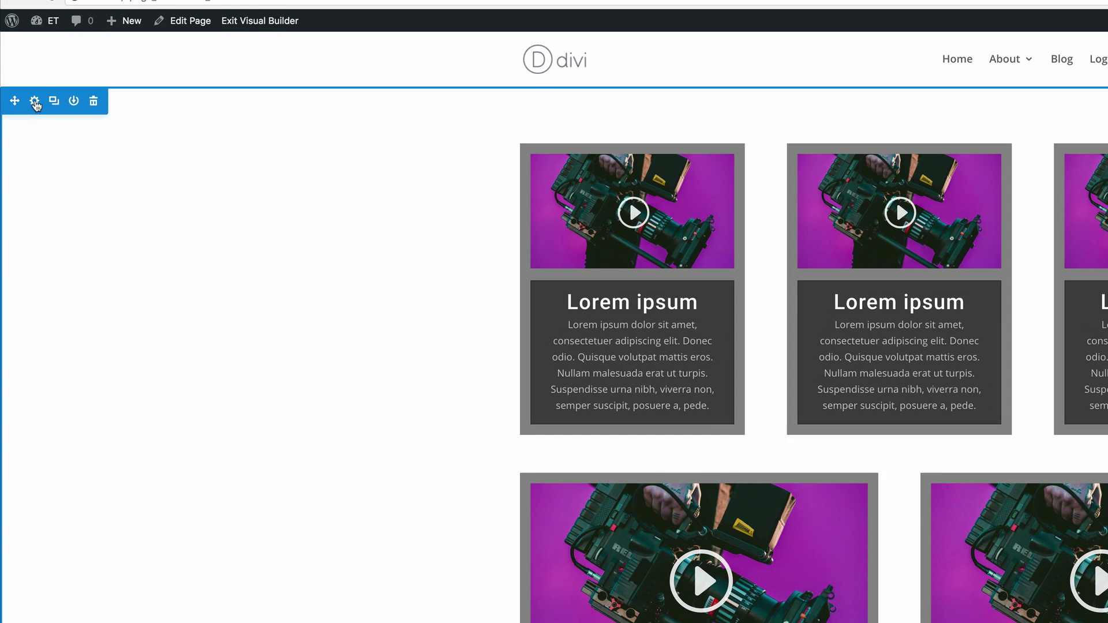
# Step: Give the section a background image of the dark desk with the vintage camera and enable its parallax effect
pyautogui.click(29, 70)
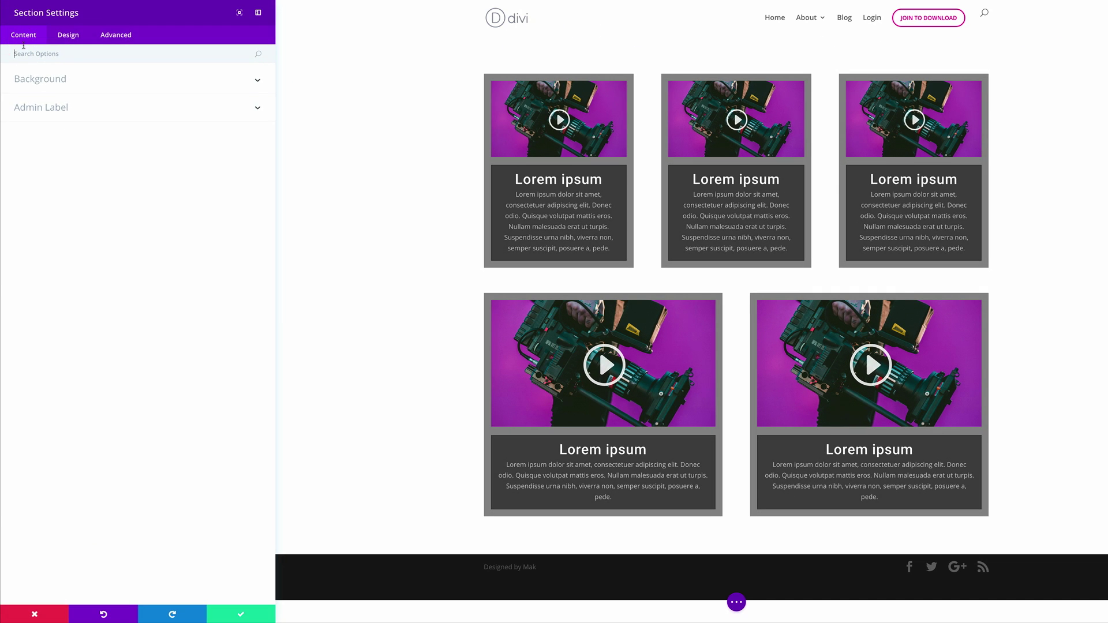
pyautogui.click(40, 79)
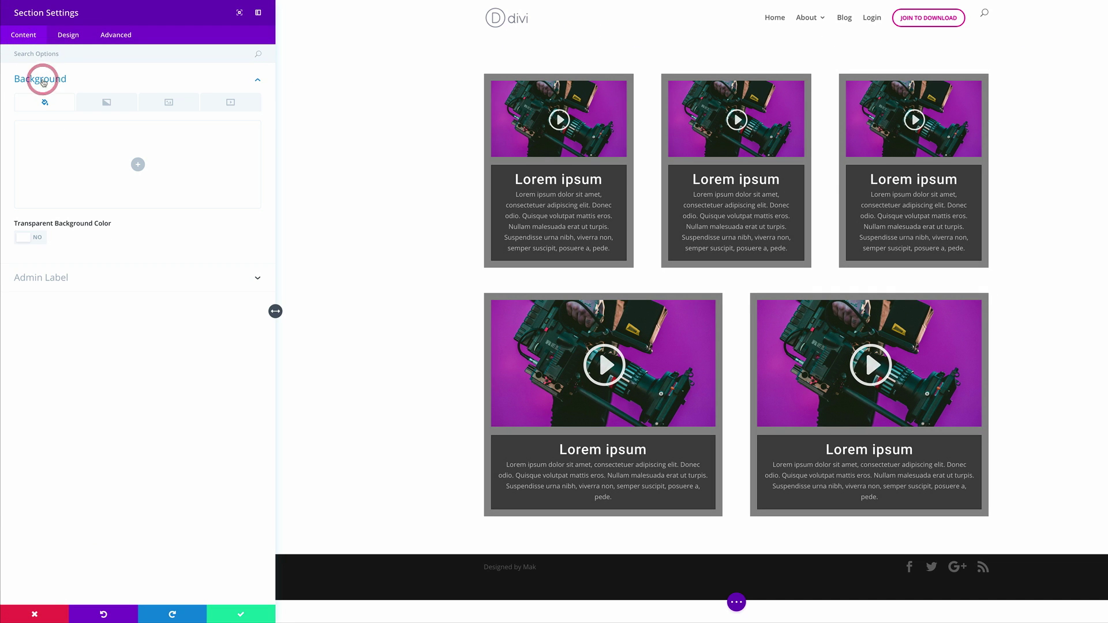
pyautogui.click(170, 104)
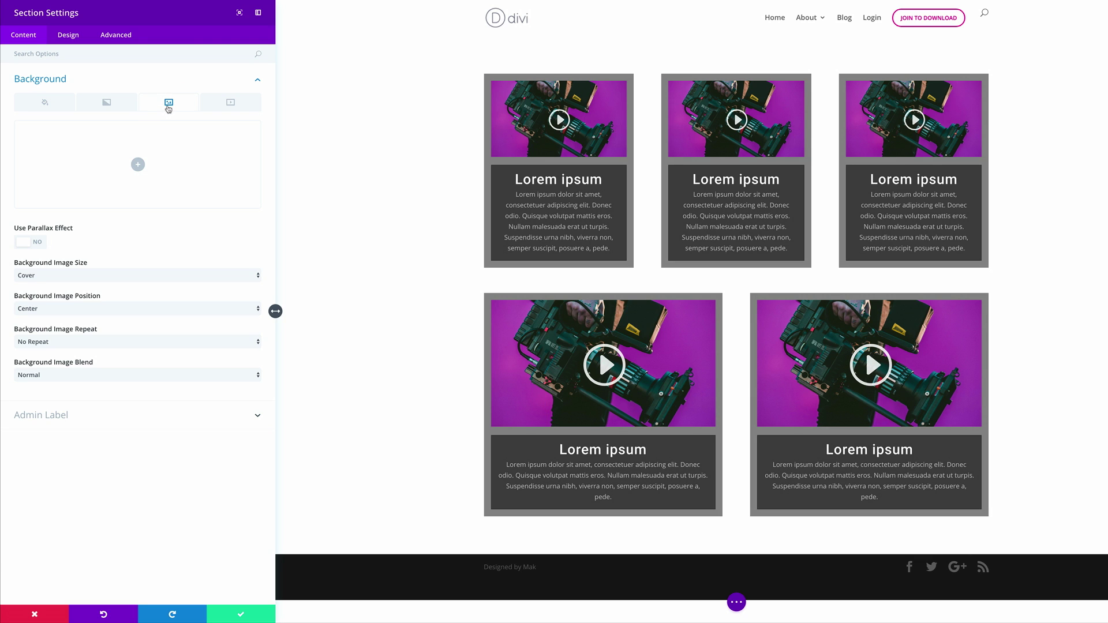
pyautogui.click(138, 166)
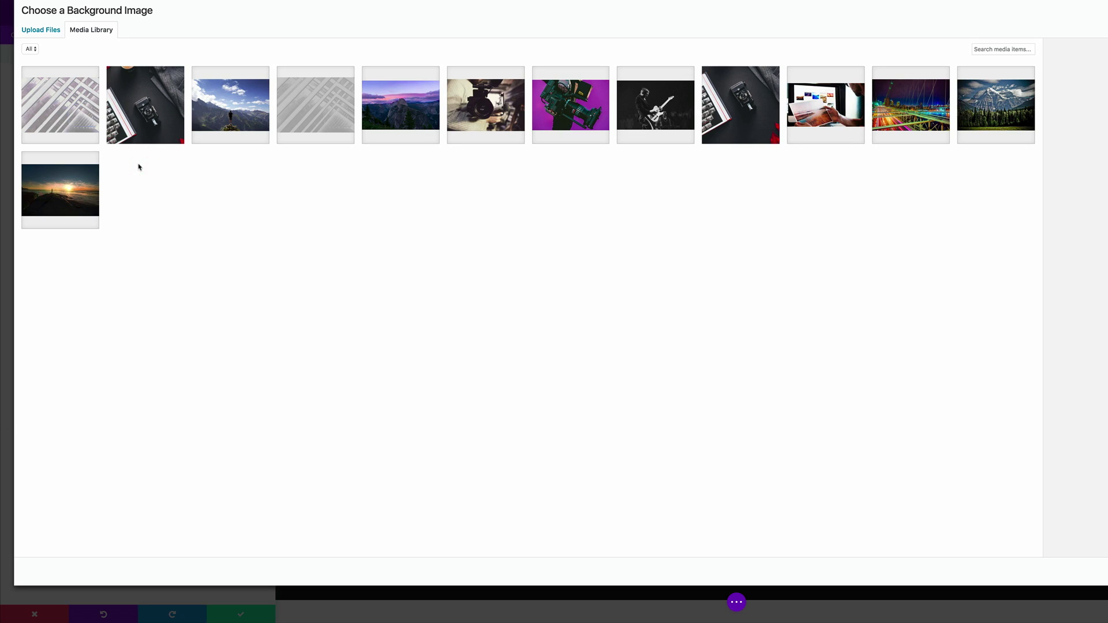
pyautogui.click(164, 104)
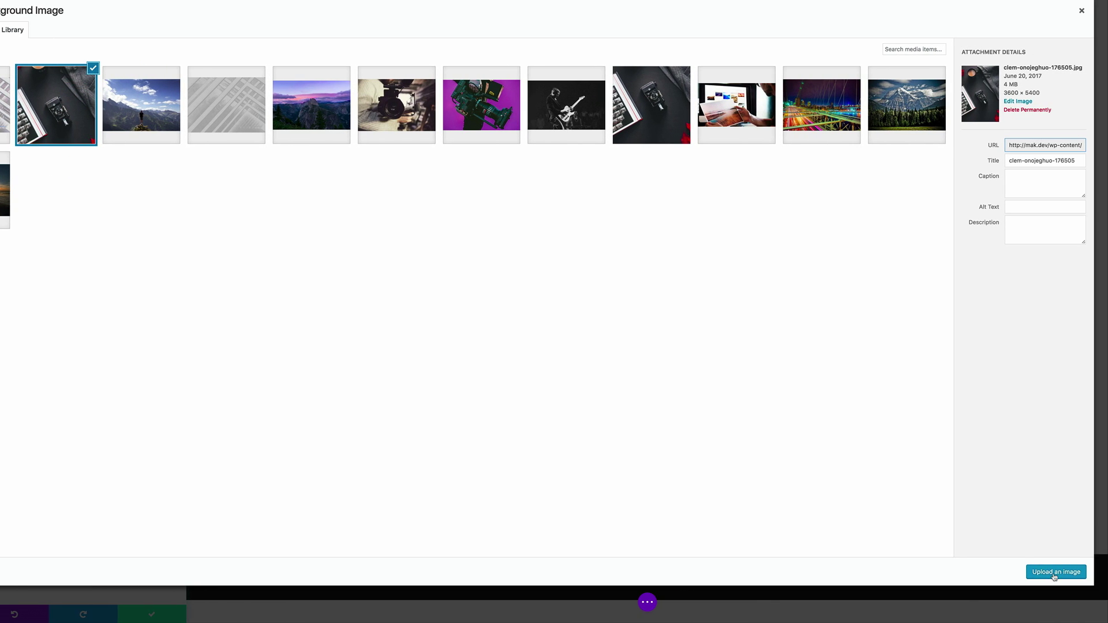
pyautogui.click(1053, 573)
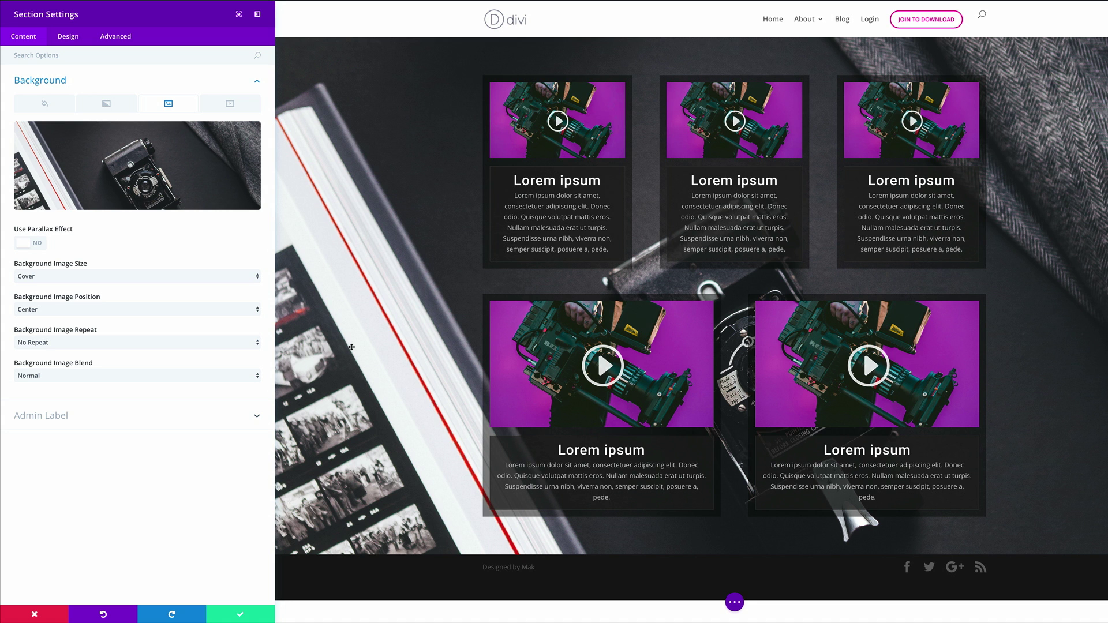
pyautogui.click(39, 245)
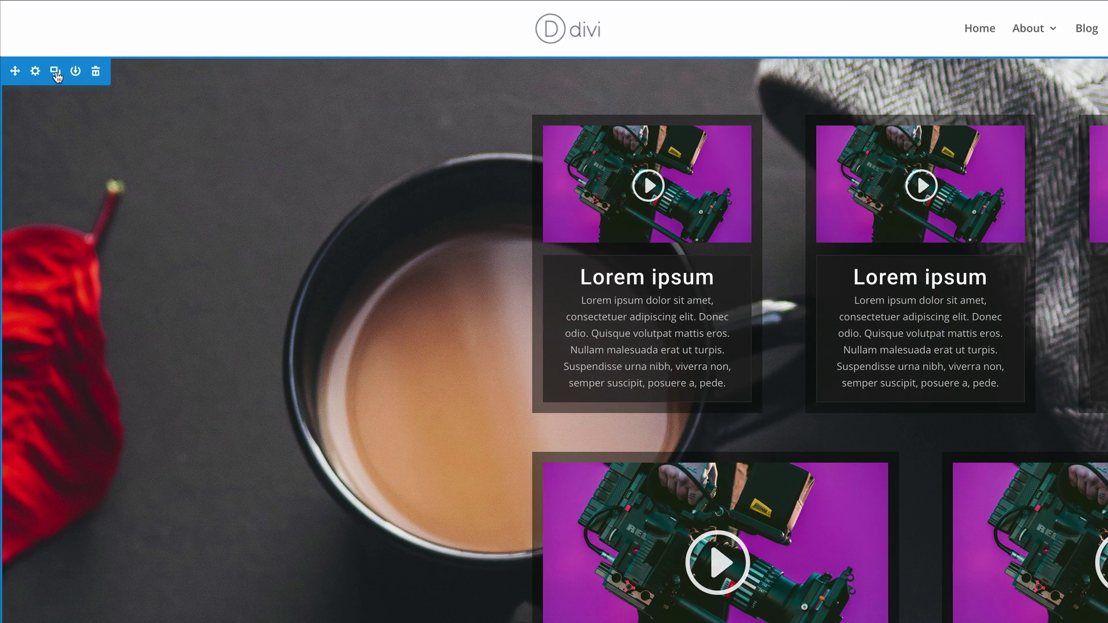
# Step: Duplicate the section, replace the upper copy's background with the light architectural image background-2-1, and save its settings
pyautogui.click(36, 47)
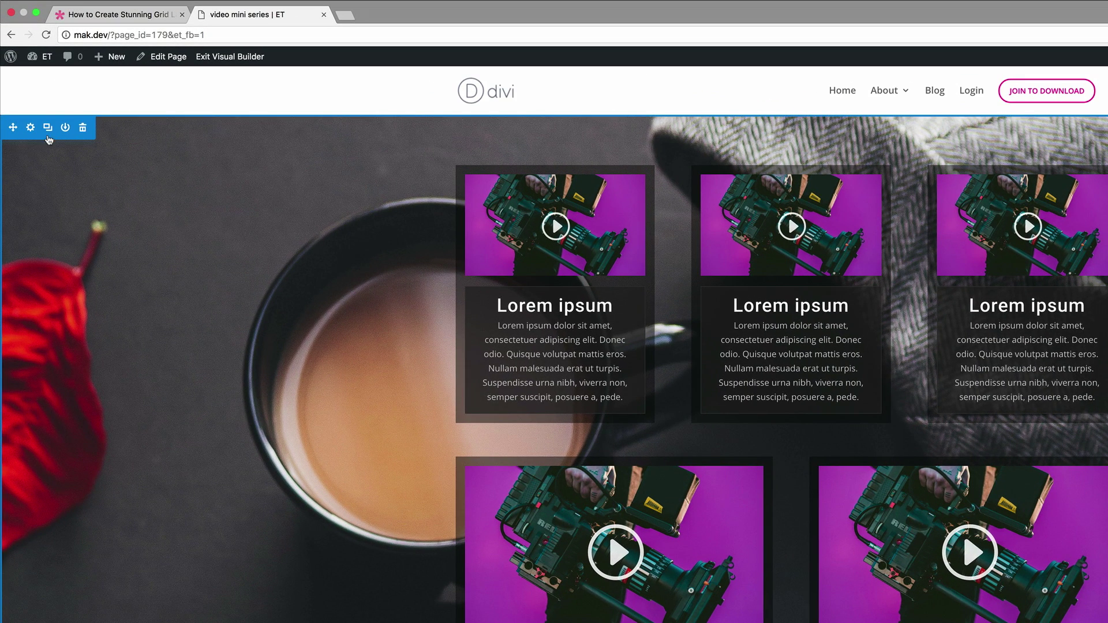
pyautogui.click(30, 127)
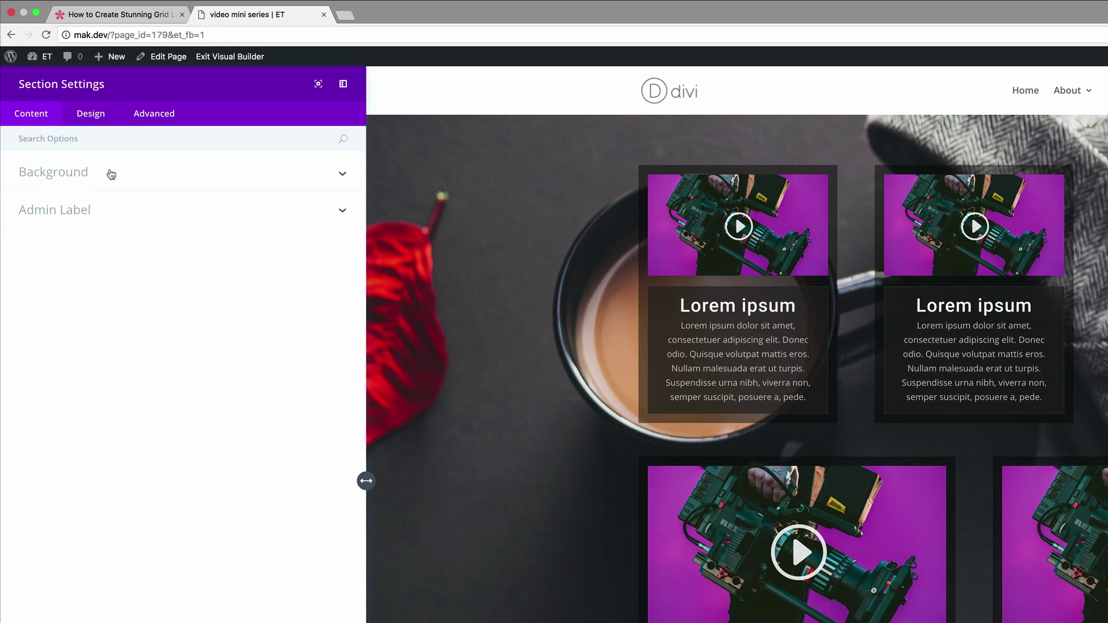
pyautogui.click(87, 172)
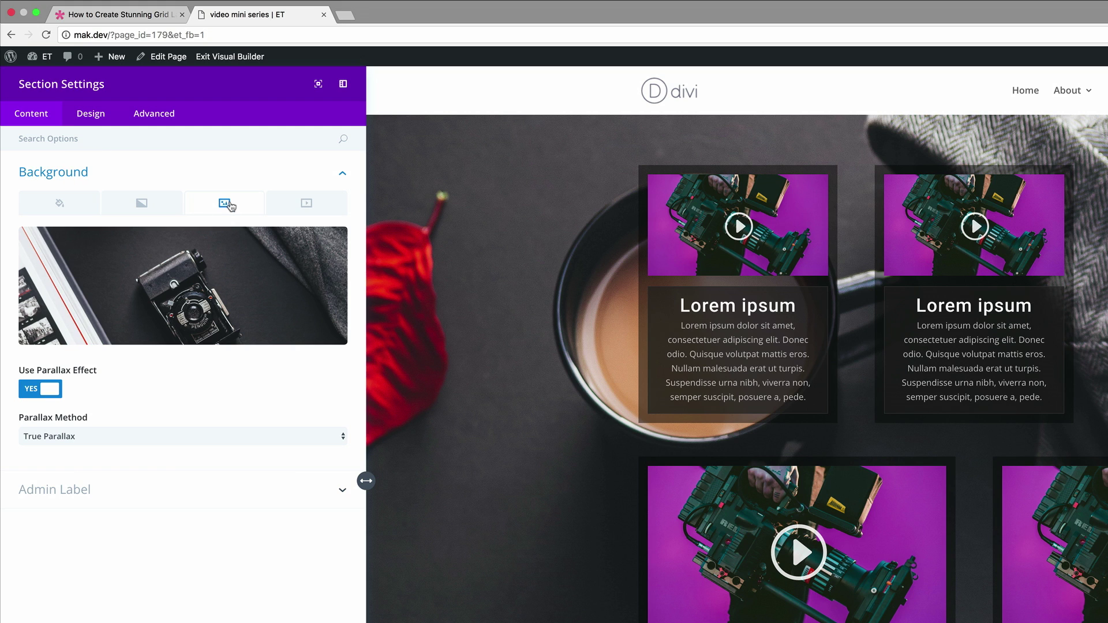
pyautogui.moveTo(228, 274)
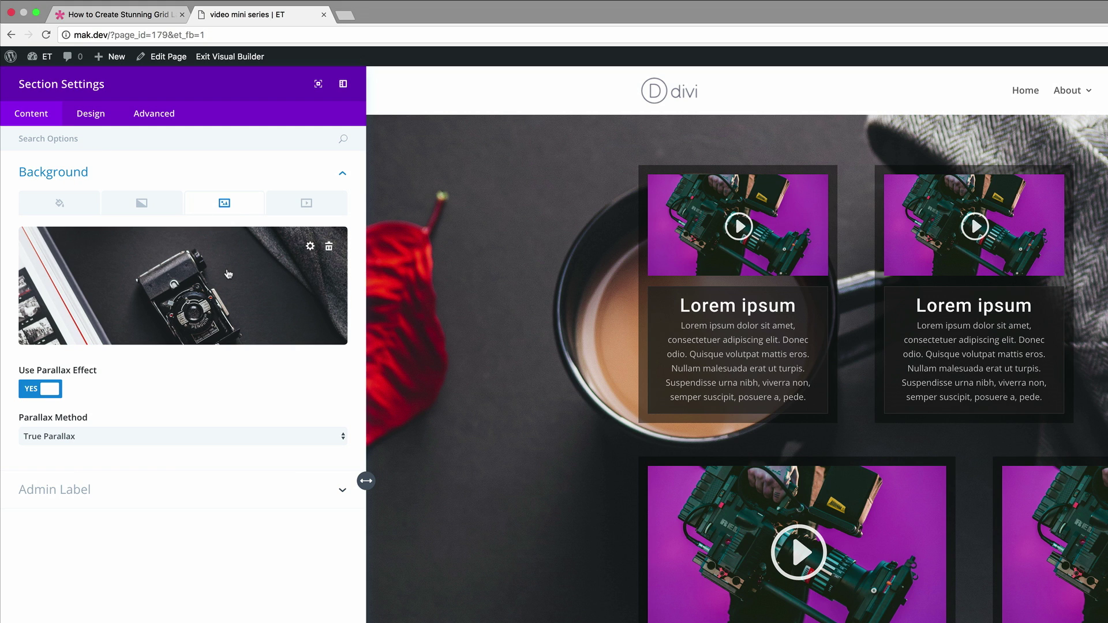
pyautogui.click(329, 248)
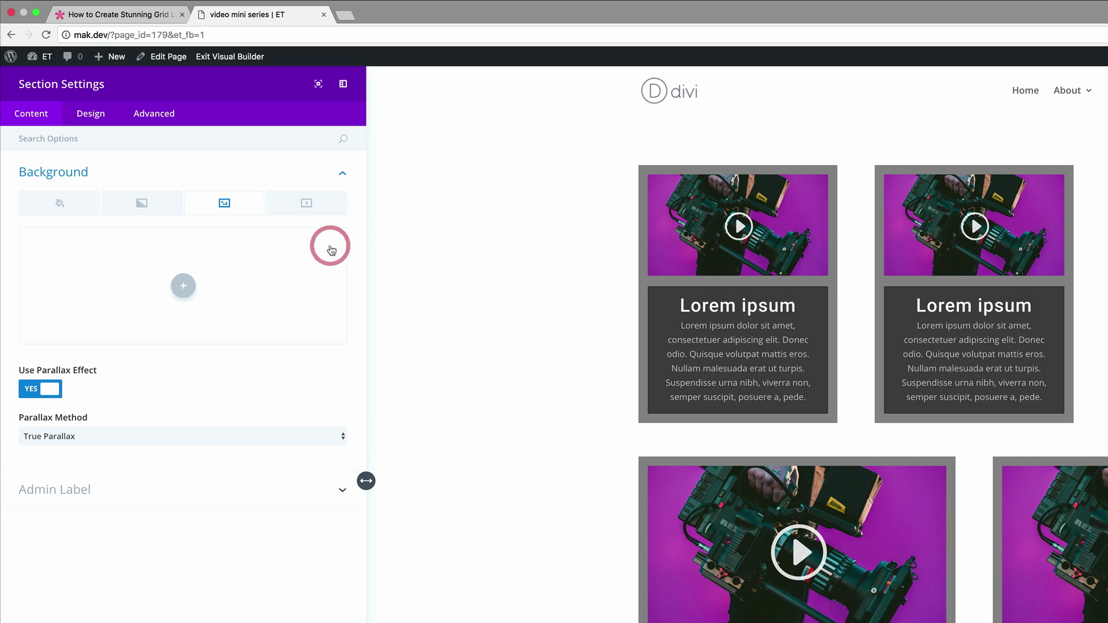
pyautogui.click(179, 285)
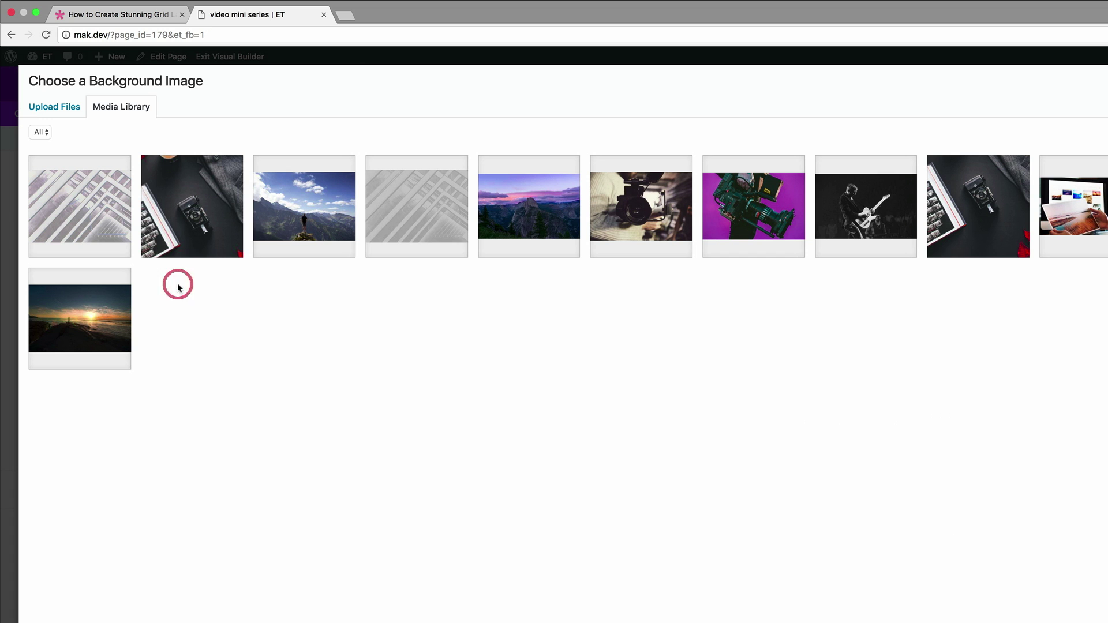
pyautogui.click(98, 207)
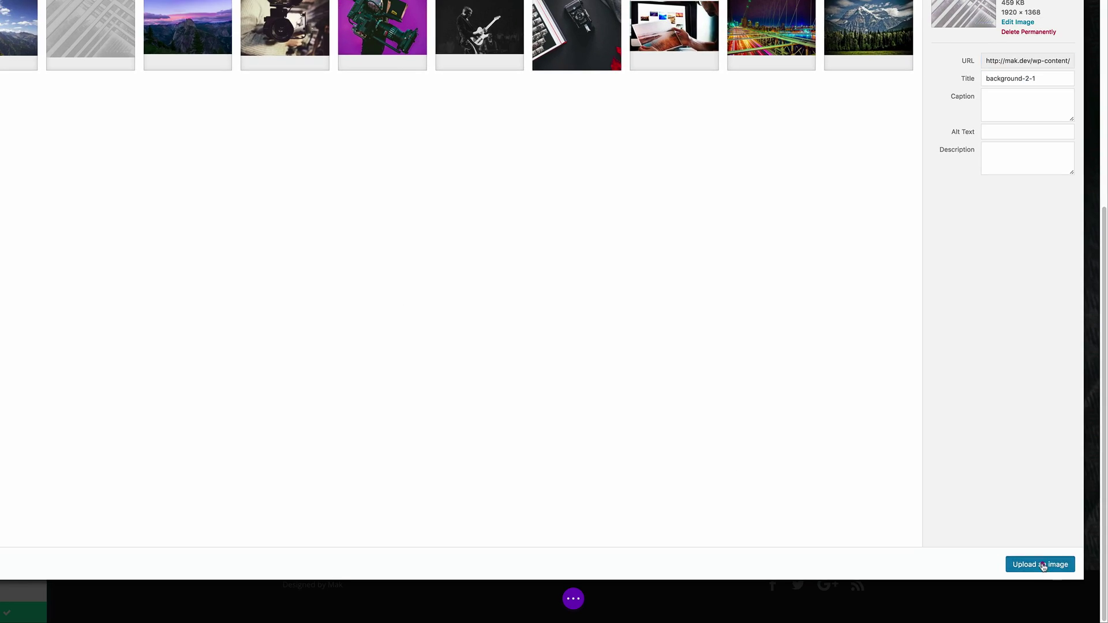
pyautogui.click(1041, 563)
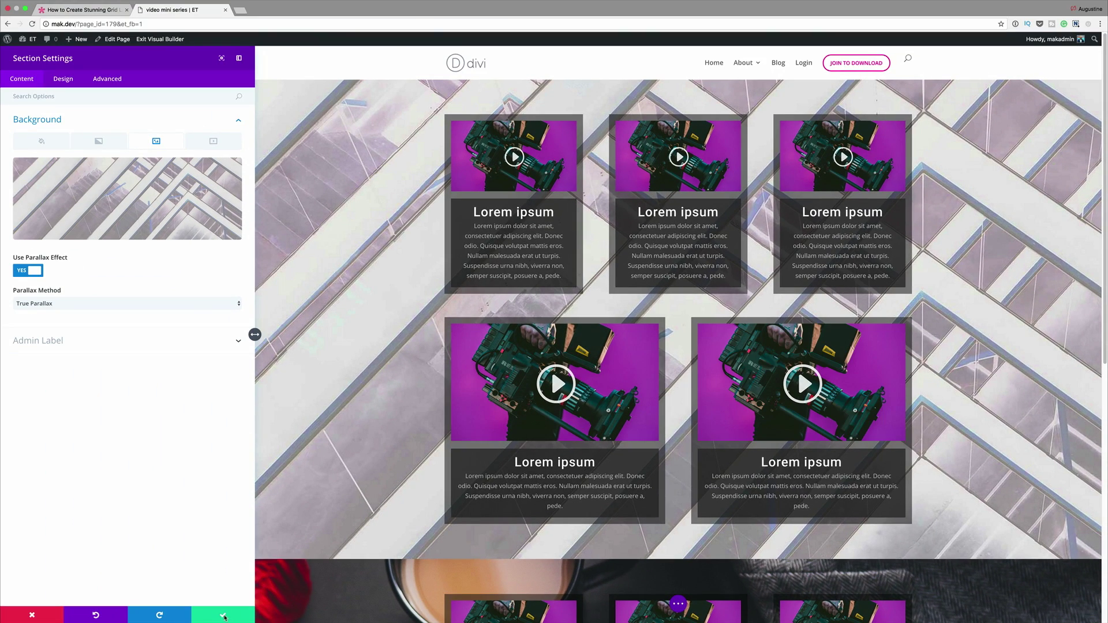
pyautogui.click(224, 616)
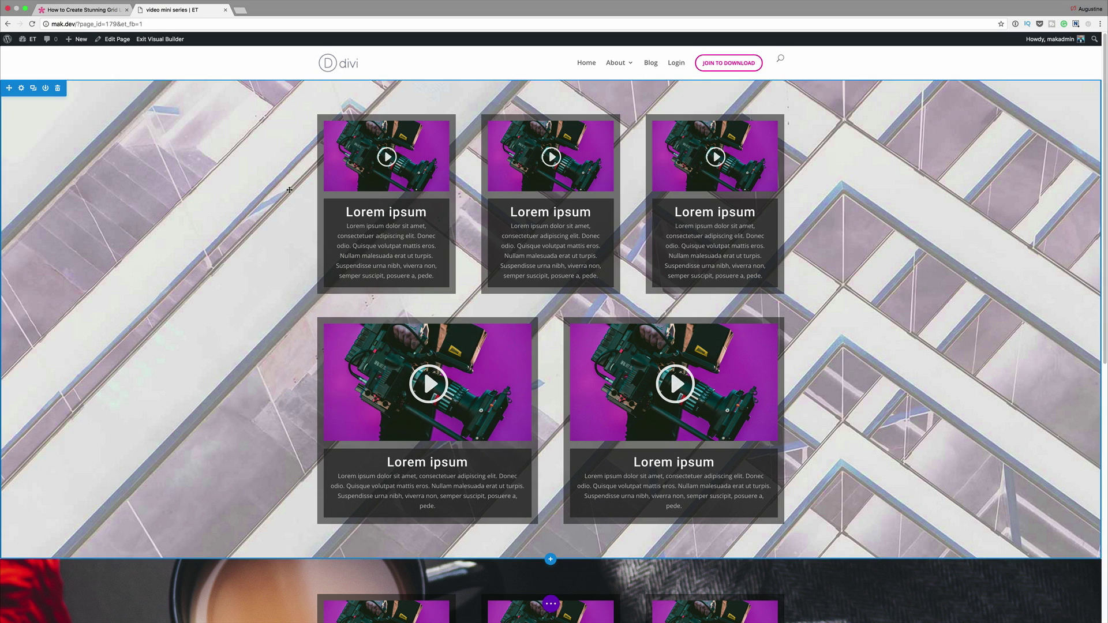
# Step: Set the column backgrounds of both rows in the upper section to white at 0.45 opacity and save the settings
pyautogui.moveTo(400, 143)
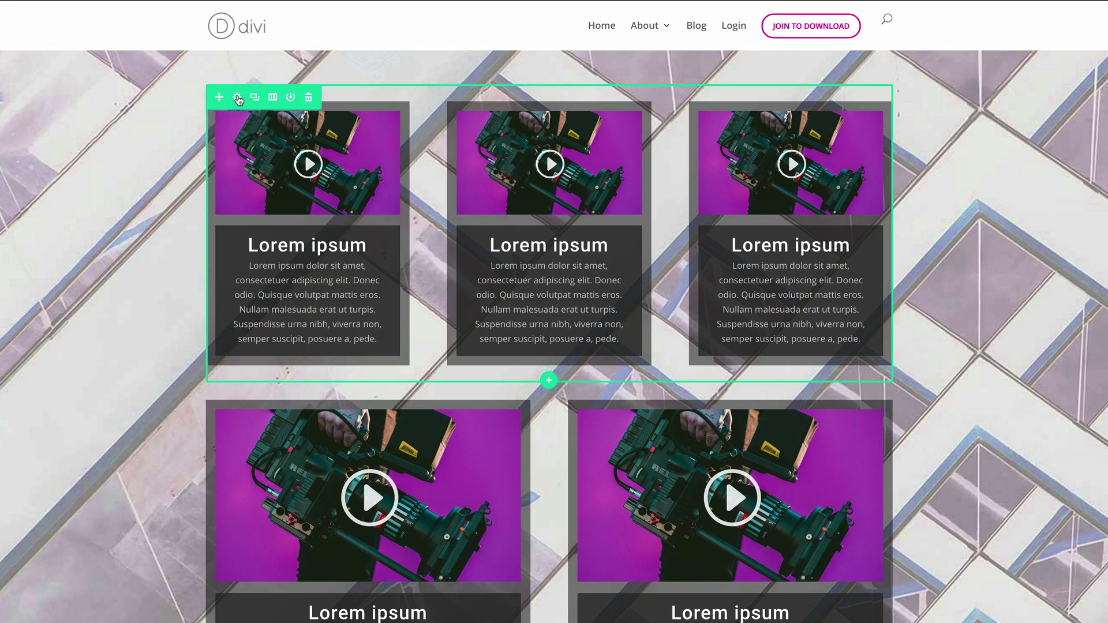
pyautogui.click(238, 99)
pyautogui.click(51, 80)
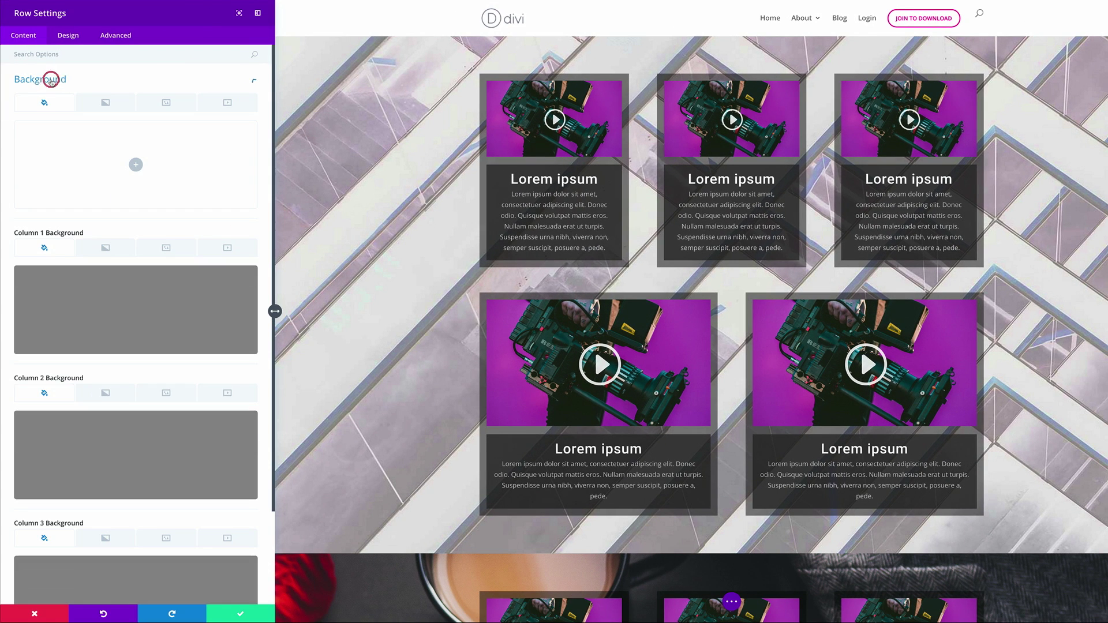
pyautogui.moveTo(184, 279)
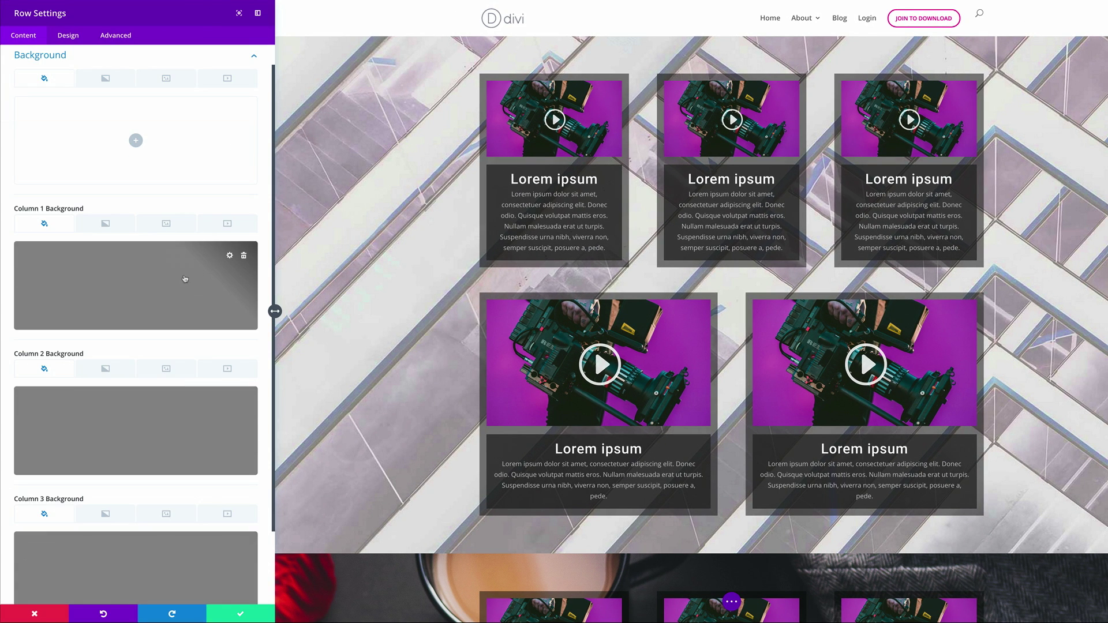
pyautogui.click(230, 257)
pyautogui.click(48, 260)
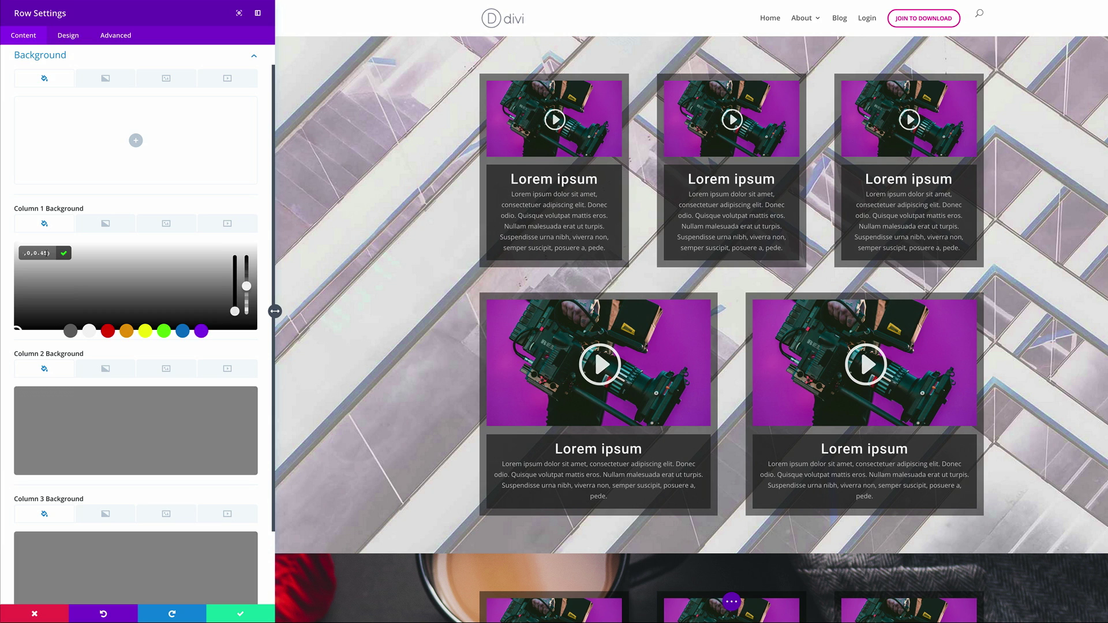
pyautogui.moveTo(45, 252); pyautogui.dragTo(26, 252)
pyautogui.scroll(-2, 210, 396)
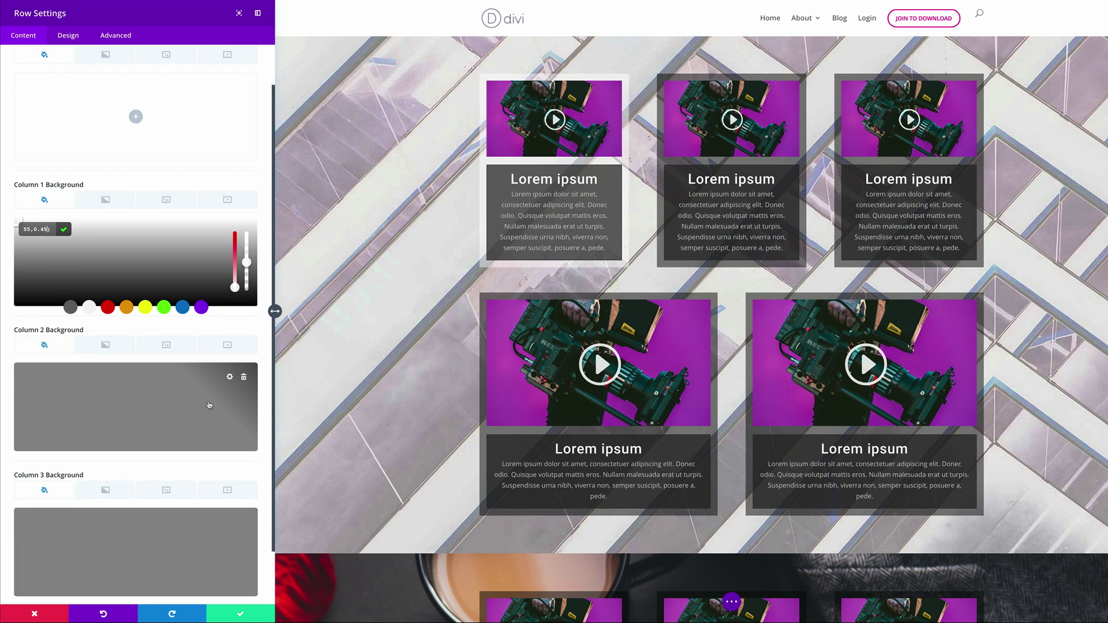
pyautogui.click(232, 331)
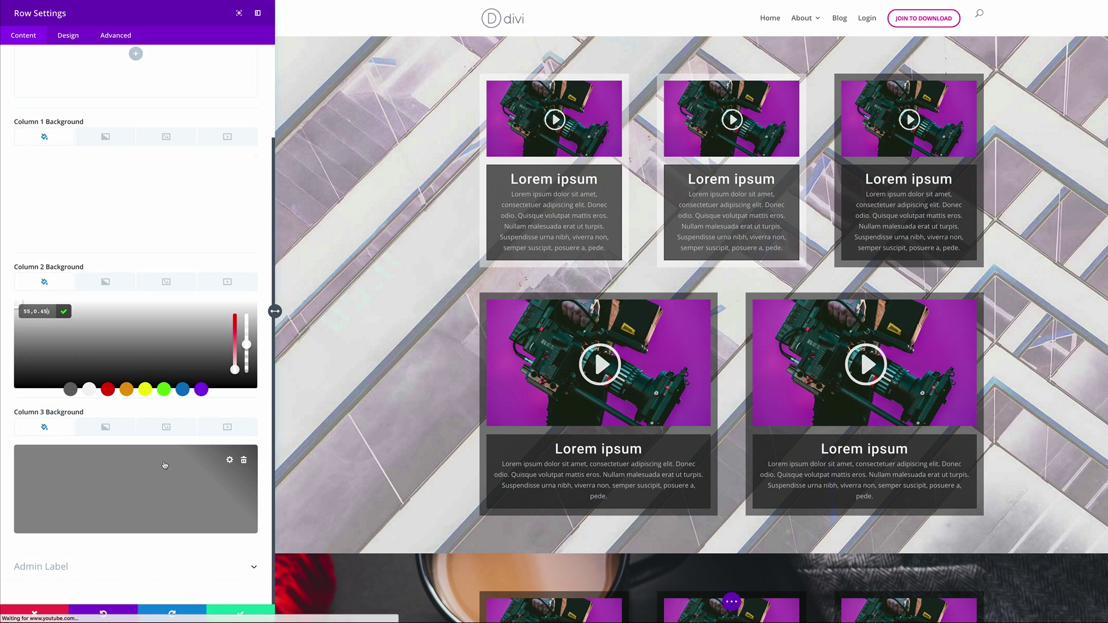
pyautogui.click(229, 460)
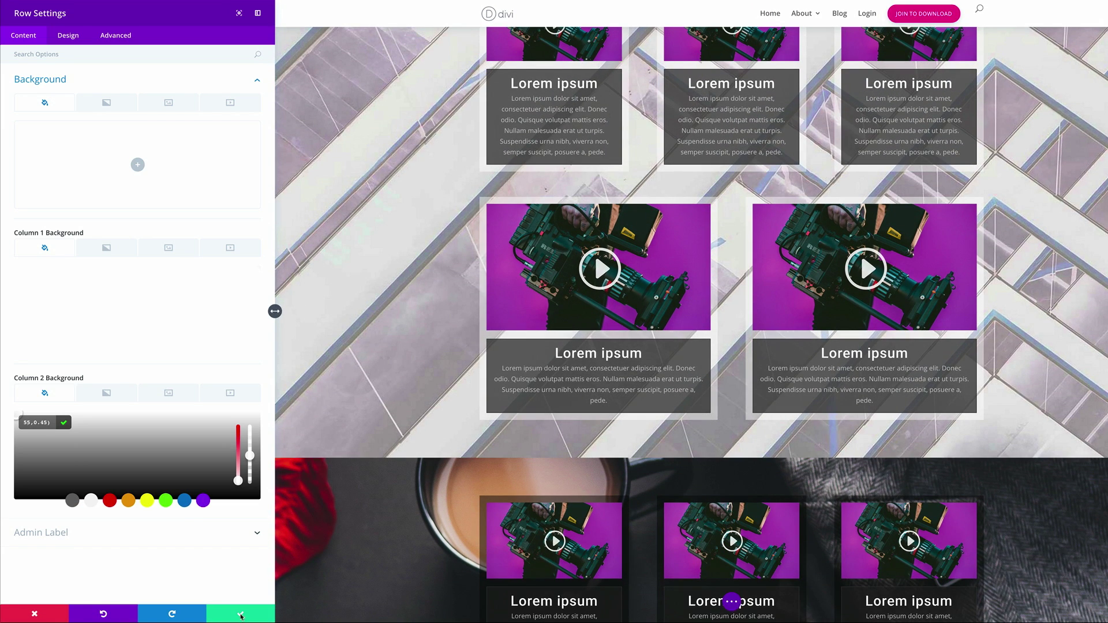
pyautogui.click(241, 616)
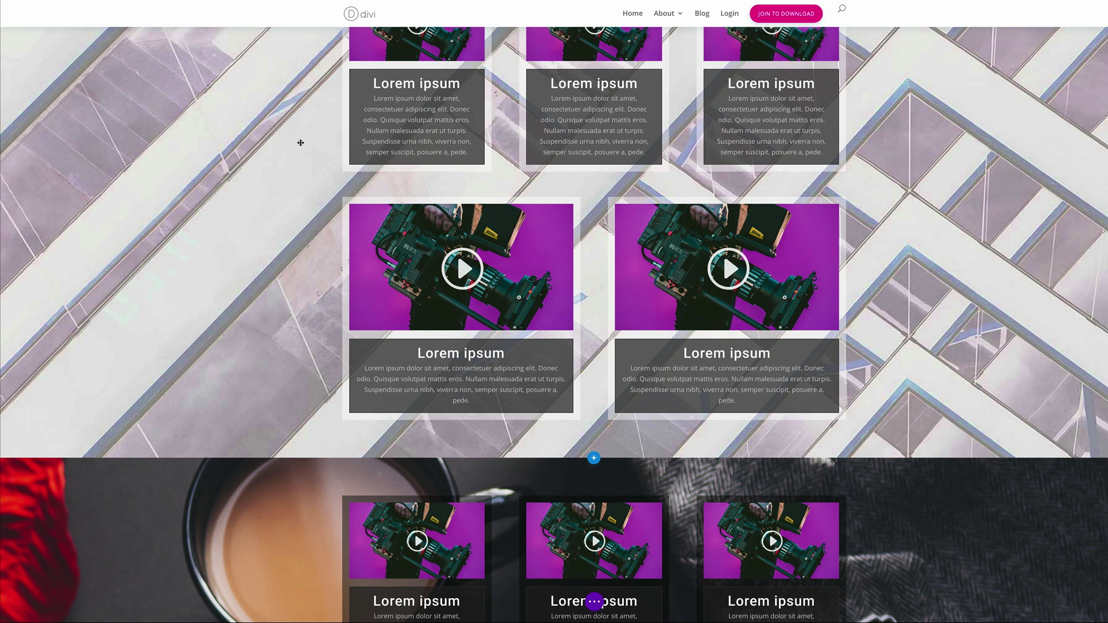
# Step: Set the background of the upper section's first blurb to white at 0.68 opacity and save the module
pyautogui.scroll(2, 302, 141)
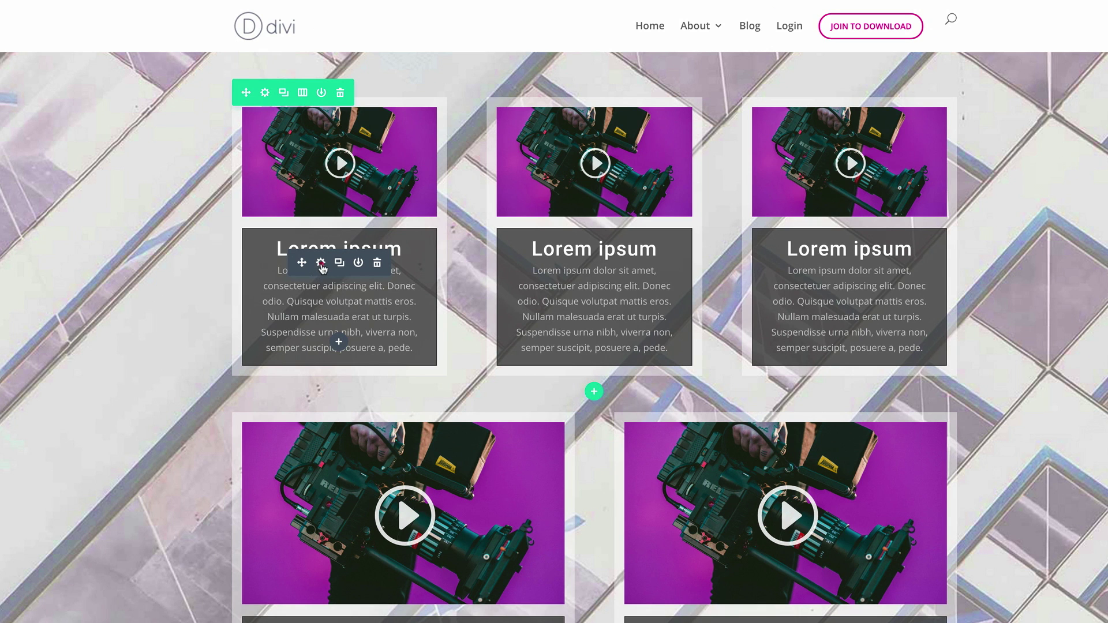
pyautogui.click(321, 264)
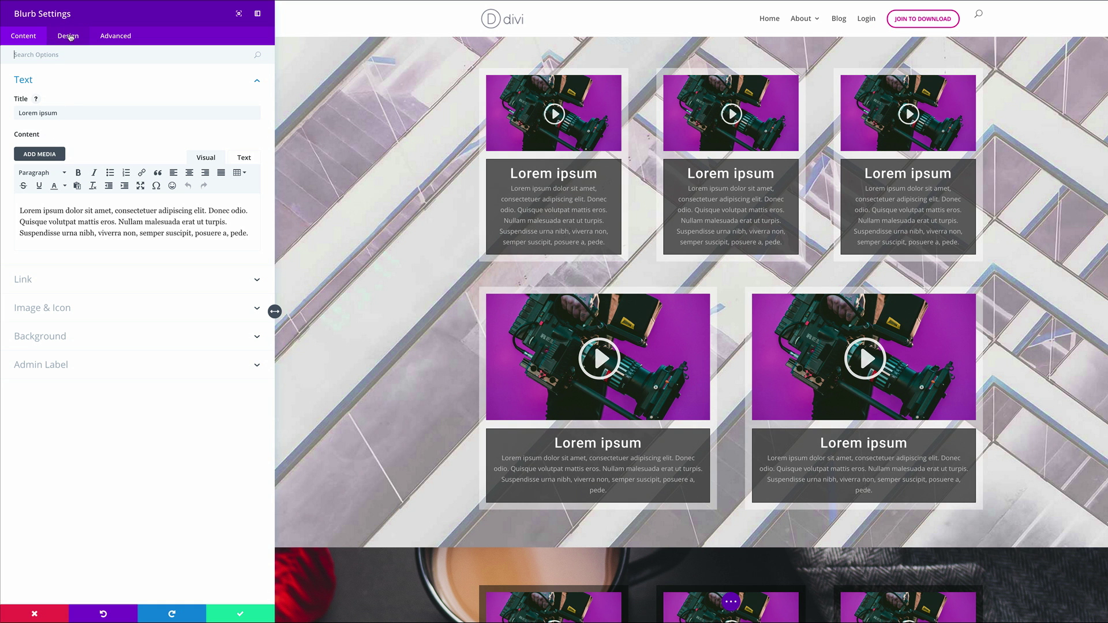
pyautogui.click(50, 338)
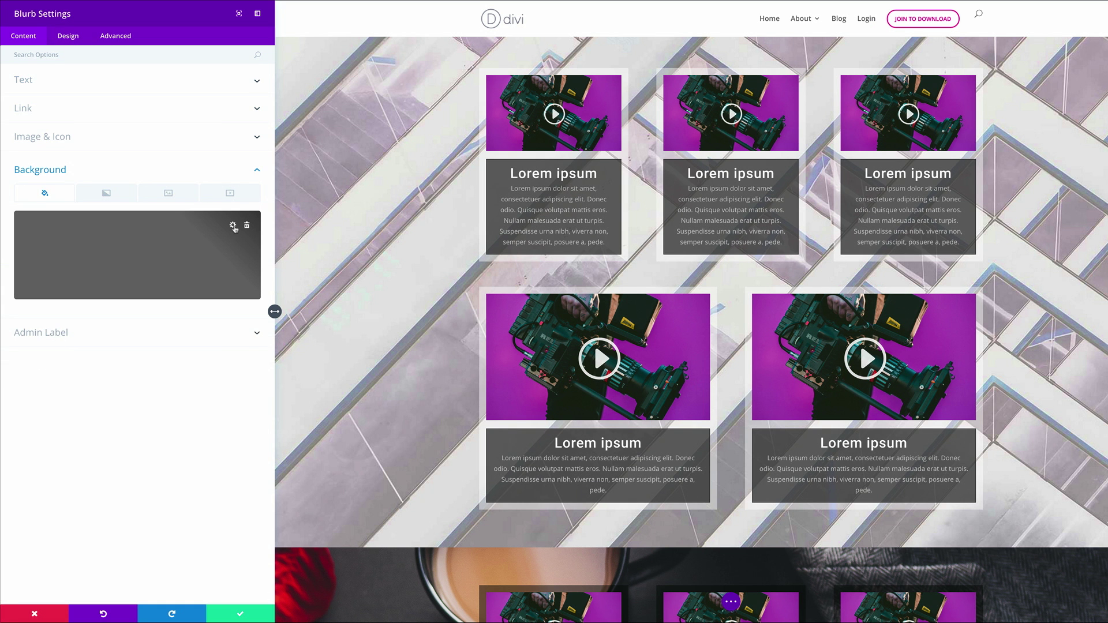
pyautogui.click(233, 226)
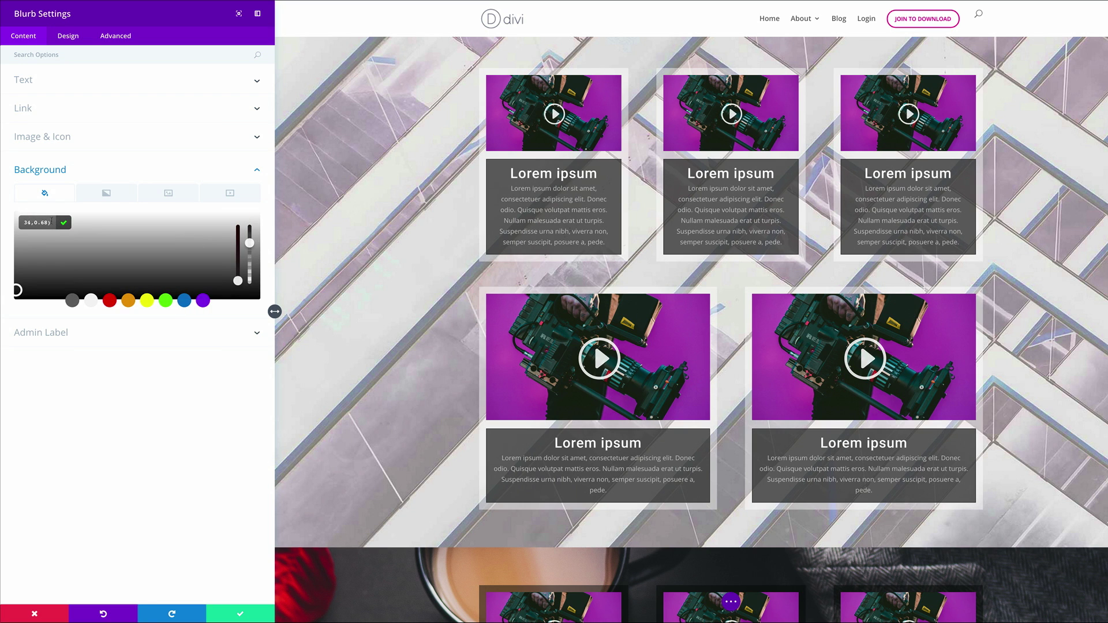
pyautogui.moveTo(51, 222); pyautogui.dragTo(27, 222)
pyautogui.hotkey('ctrl', 'v')
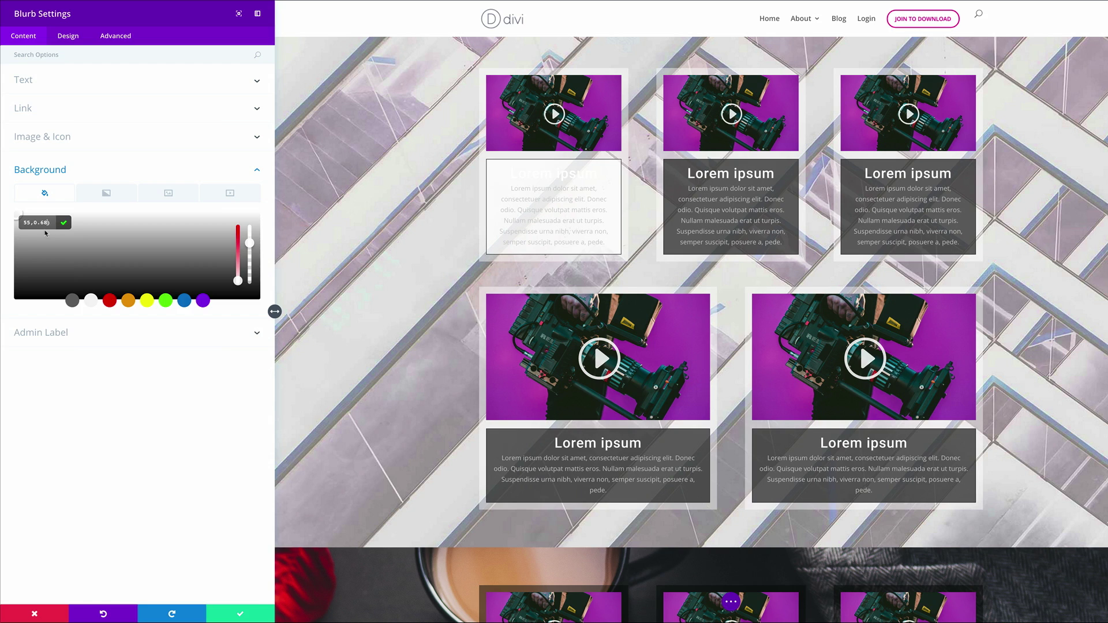
pyautogui.click(241, 613)
# Step: Set the first blurb's header text color to #444444 and its body text color to #666666
pyautogui.click(263, 153)
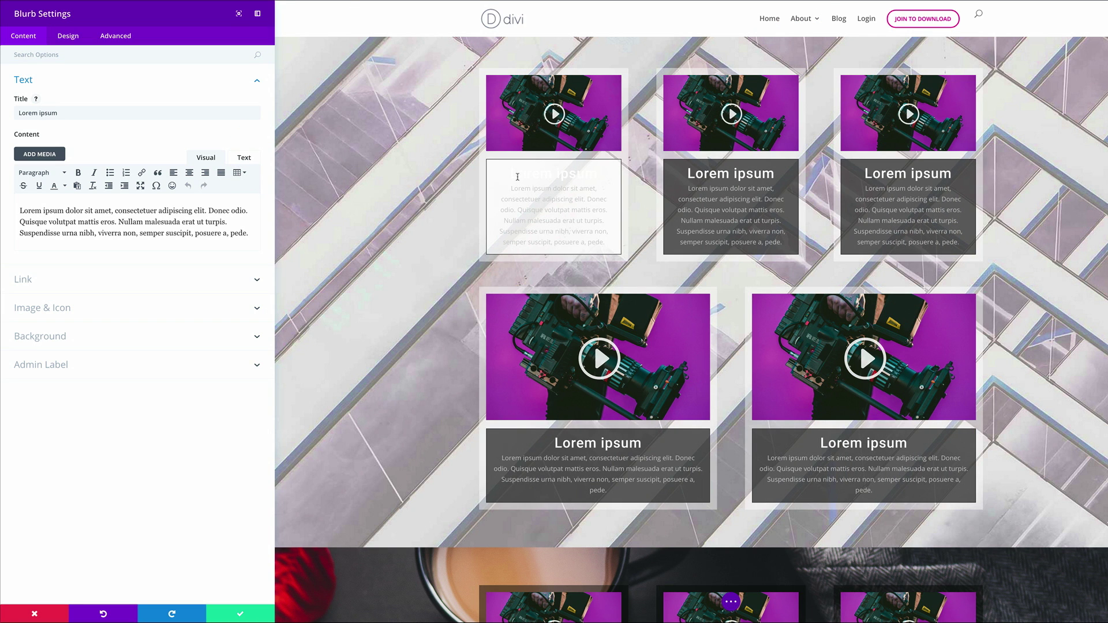
pyautogui.click(71, 38)
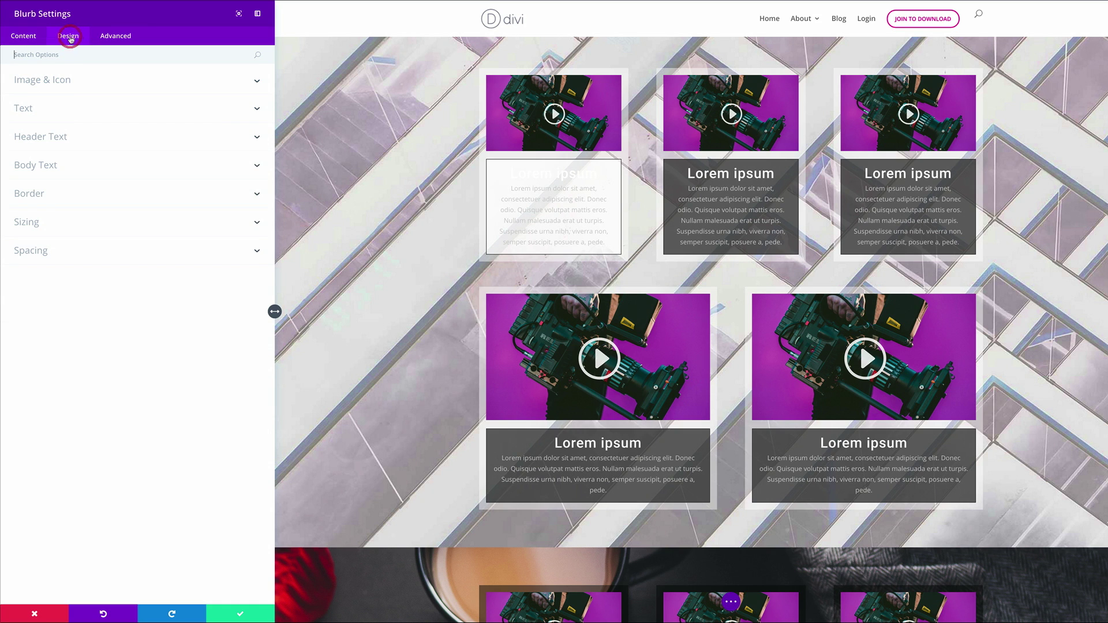
pyautogui.click(56, 141)
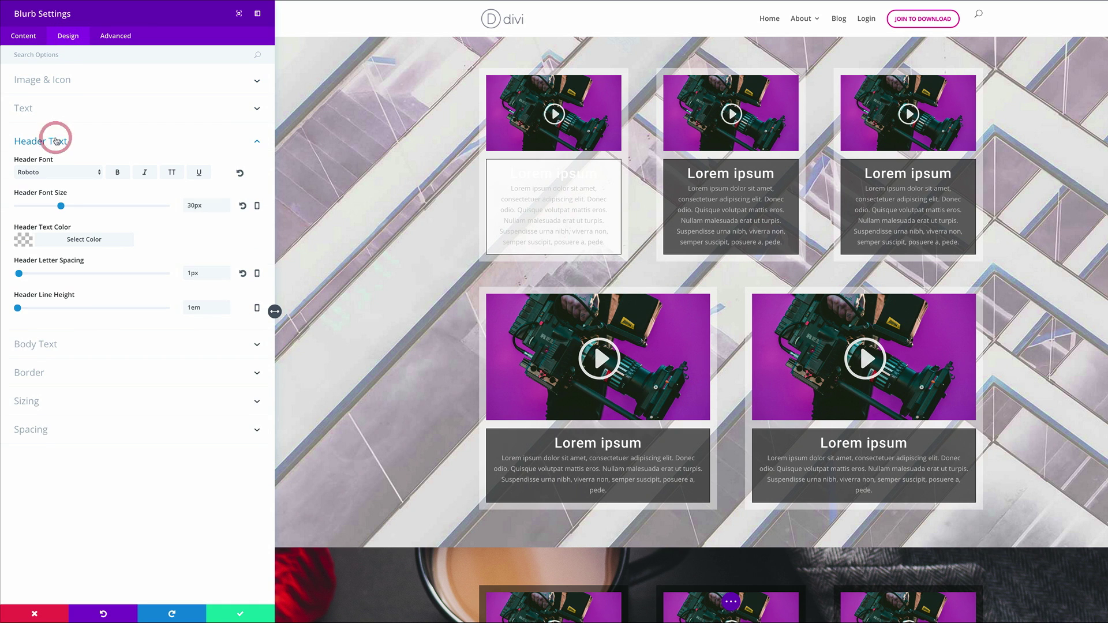
pyautogui.click(22, 242)
pyautogui.write('#444444')
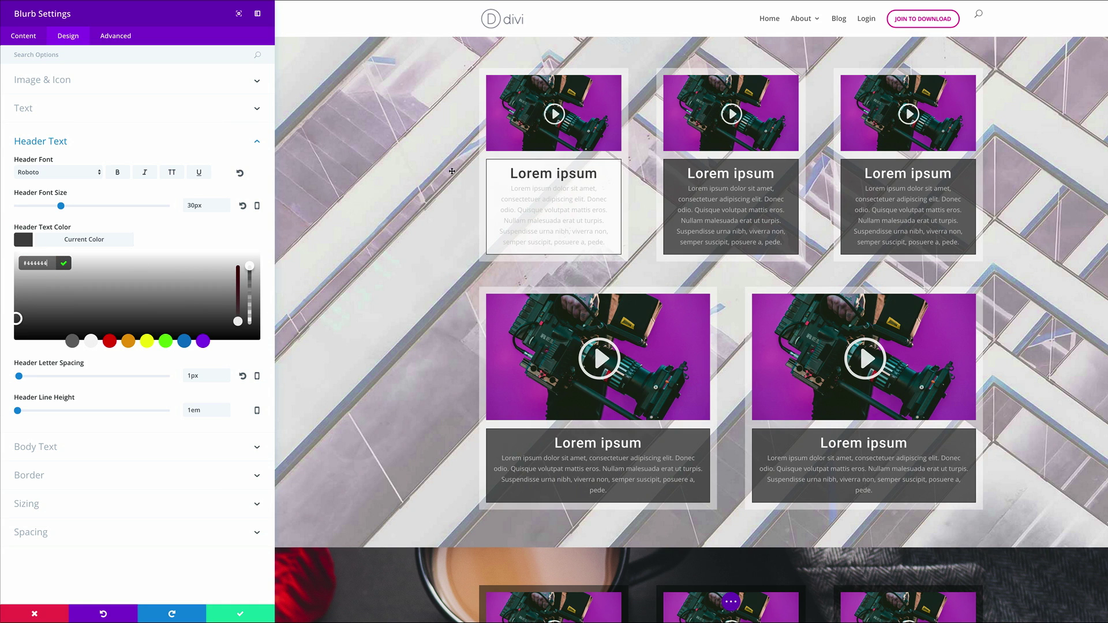
pyautogui.click(57, 452)
pyautogui.click(23, 270)
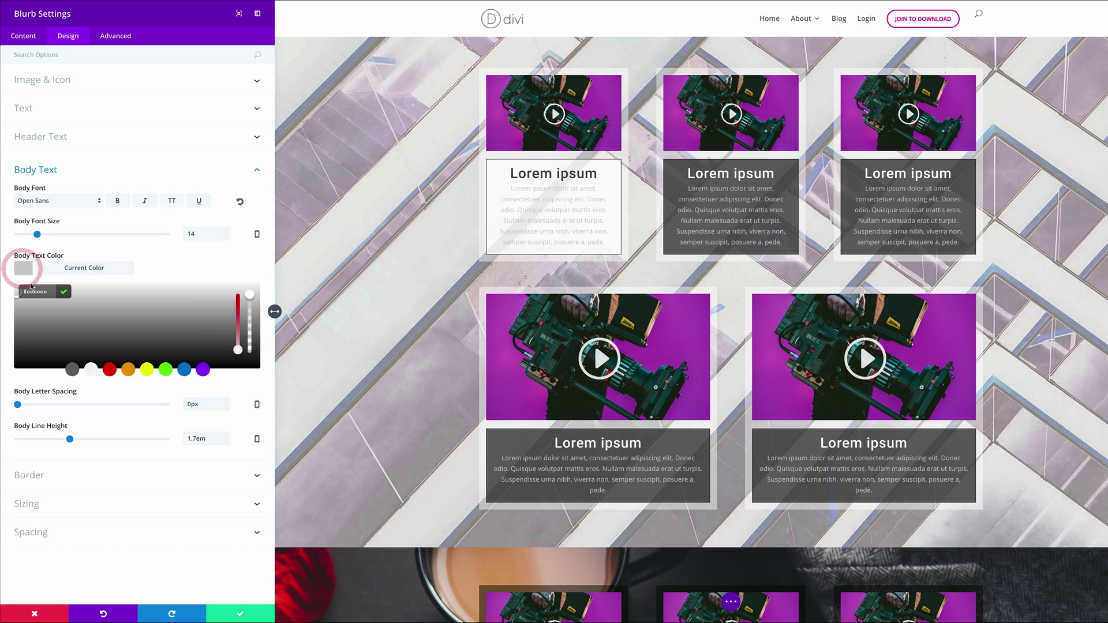
pyautogui.write('#666666')
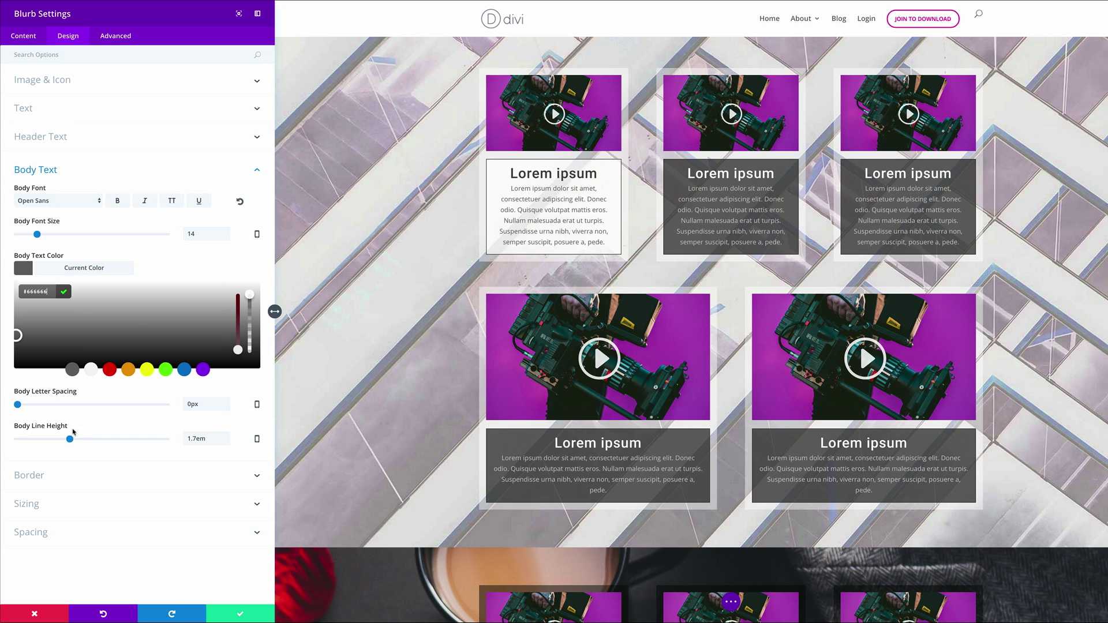
# Step: Change the first blurb's border color to white and save the module settings
pyautogui.click(53, 475)
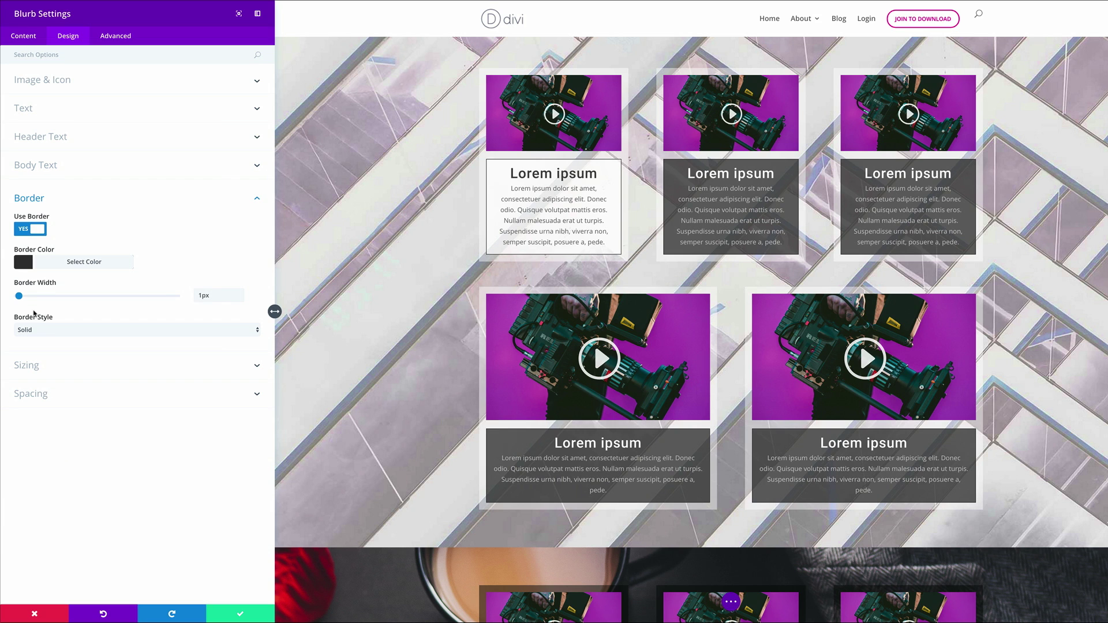
pyautogui.click(22, 262)
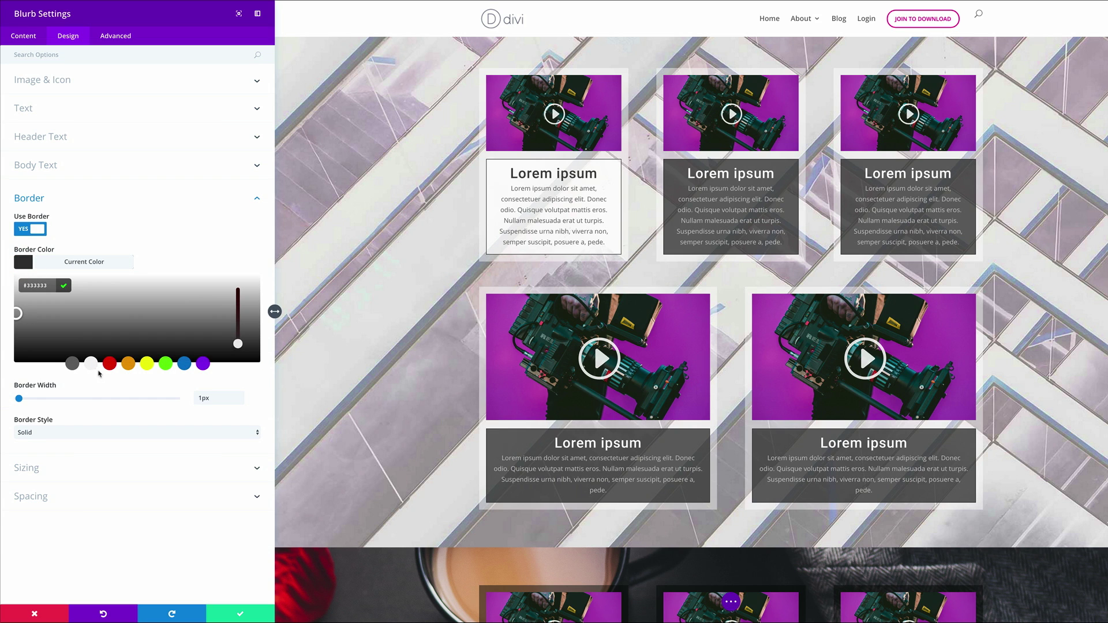
pyautogui.click(209, 573)
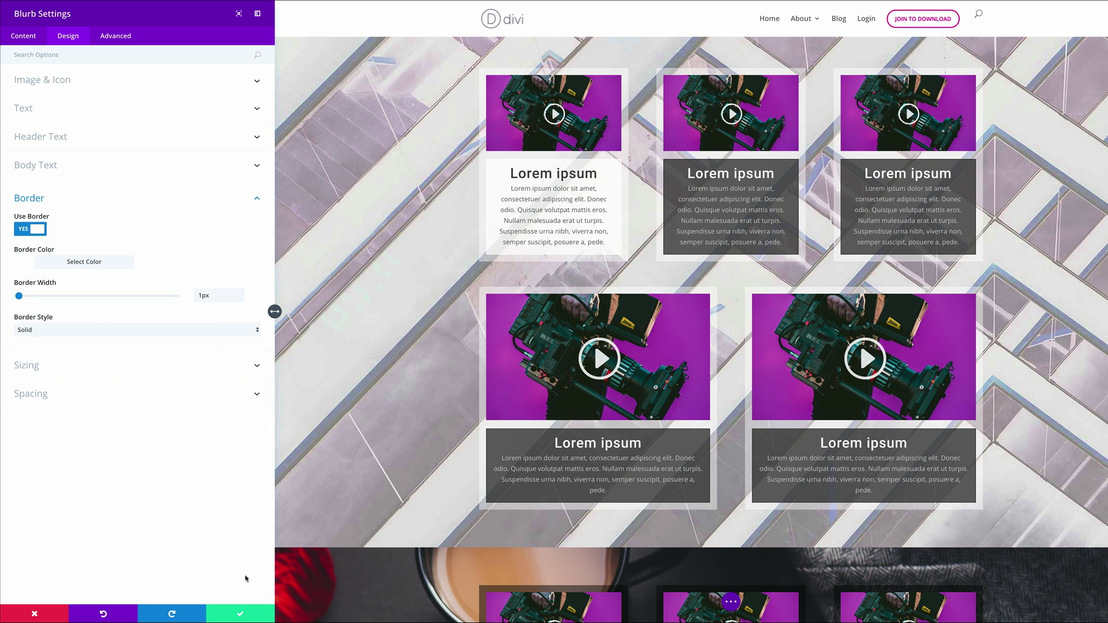
pyautogui.click(240, 615)
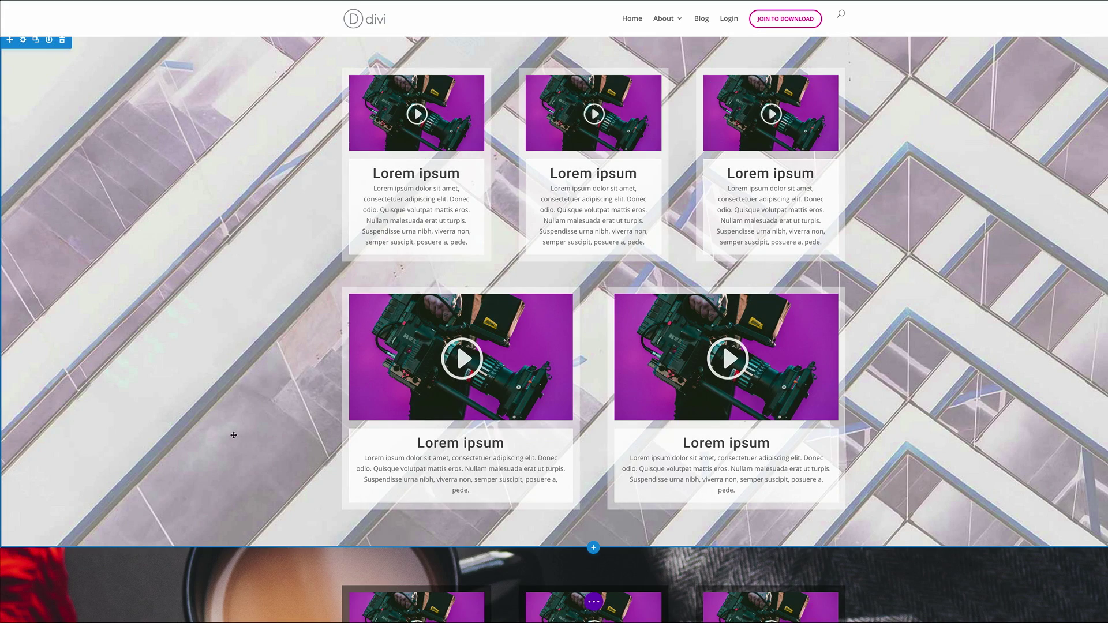
# Step: Review the light and dark card sections in the builder and on the published video mini series page
pyautogui.scroll(-8, 218, 291)
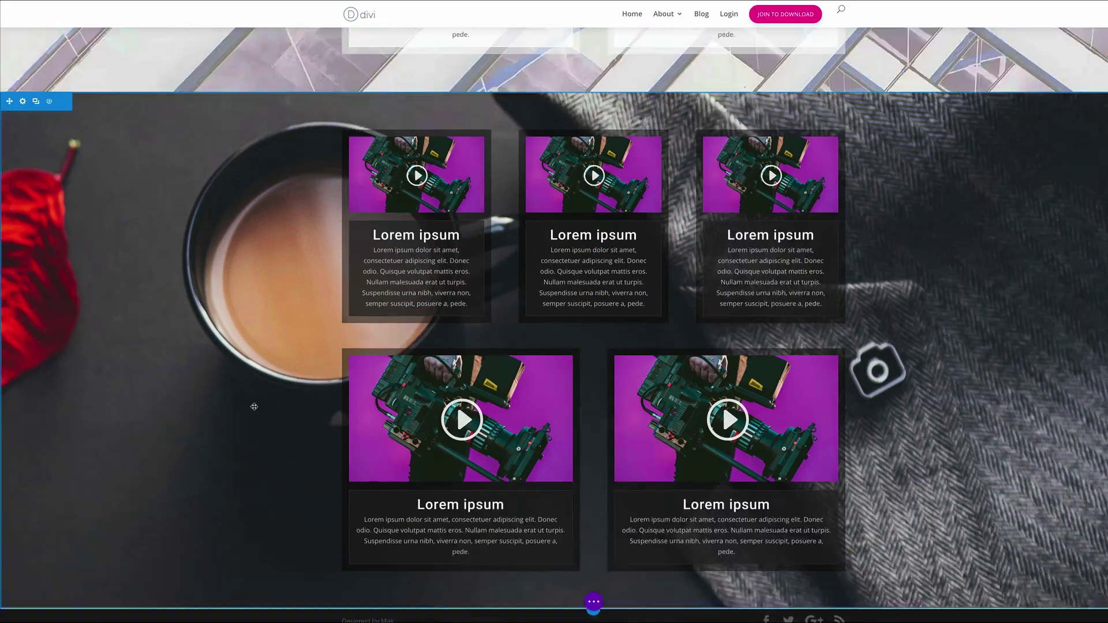
pyautogui.scroll(9, 254, 406)
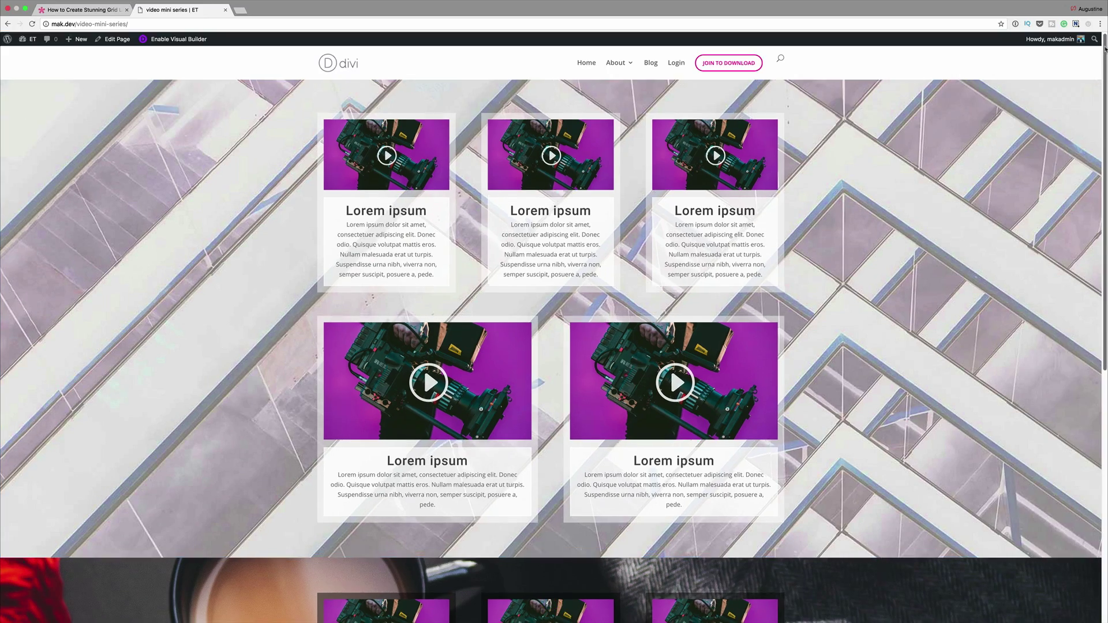
pyautogui.scroll(-1, 1106, 73)
pyautogui.moveTo(1106, 74); pyautogui.dragTo(1105, 296)
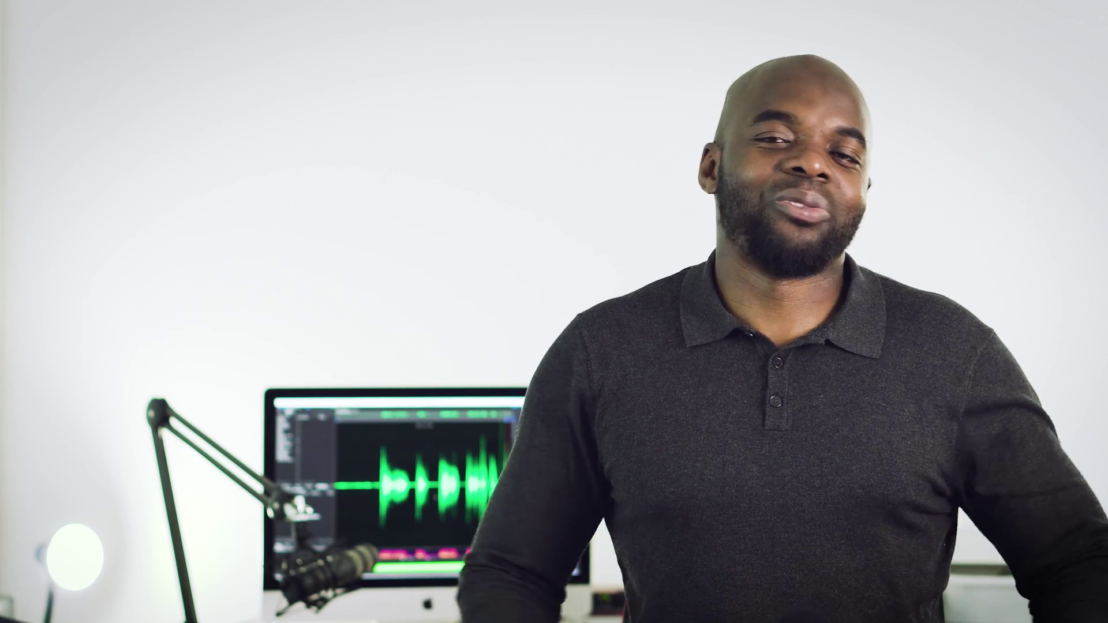